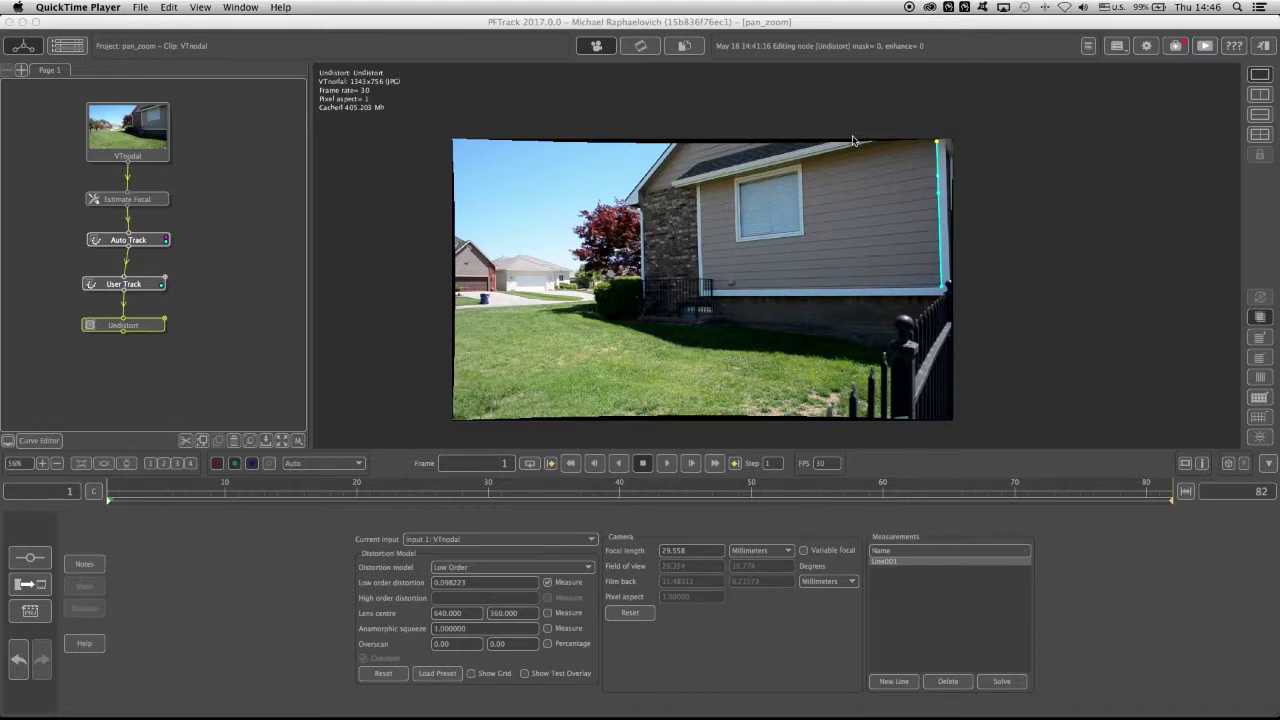
Step: Add a Camera Solver node below the Undistort node and link it to the Undistort output
click(34, 556)
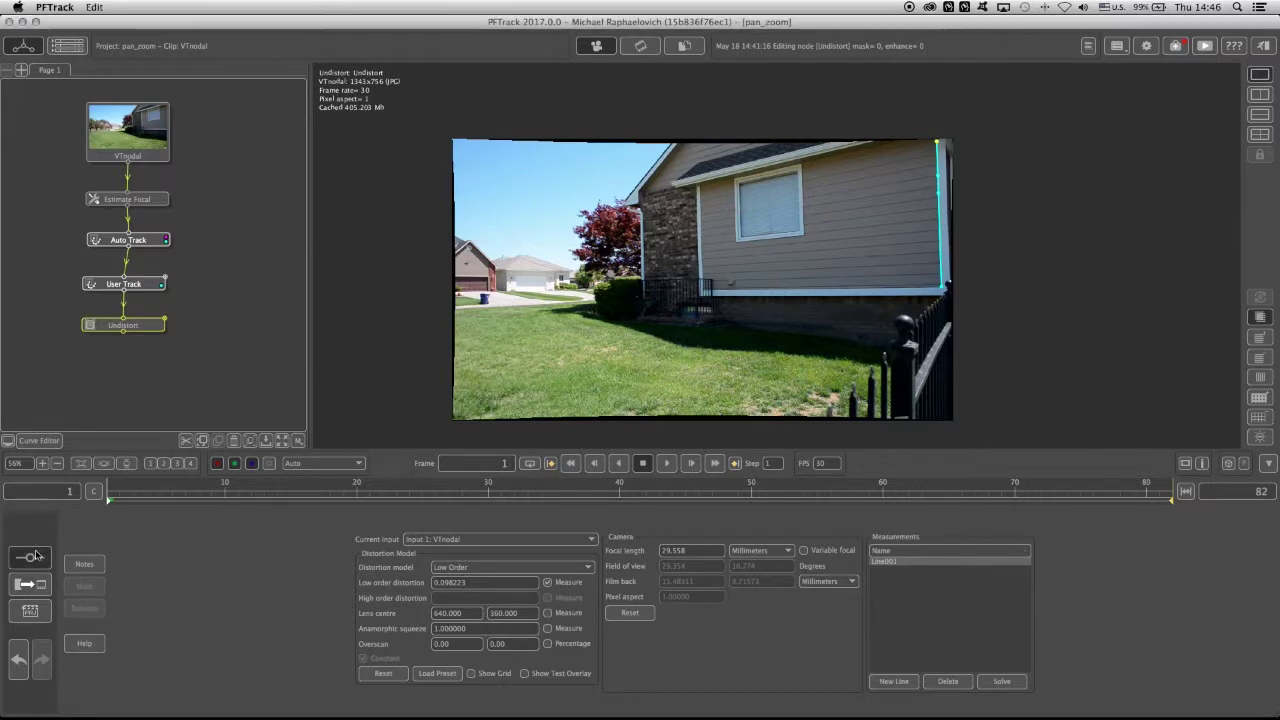
click(34, 556)
click(296, 528)
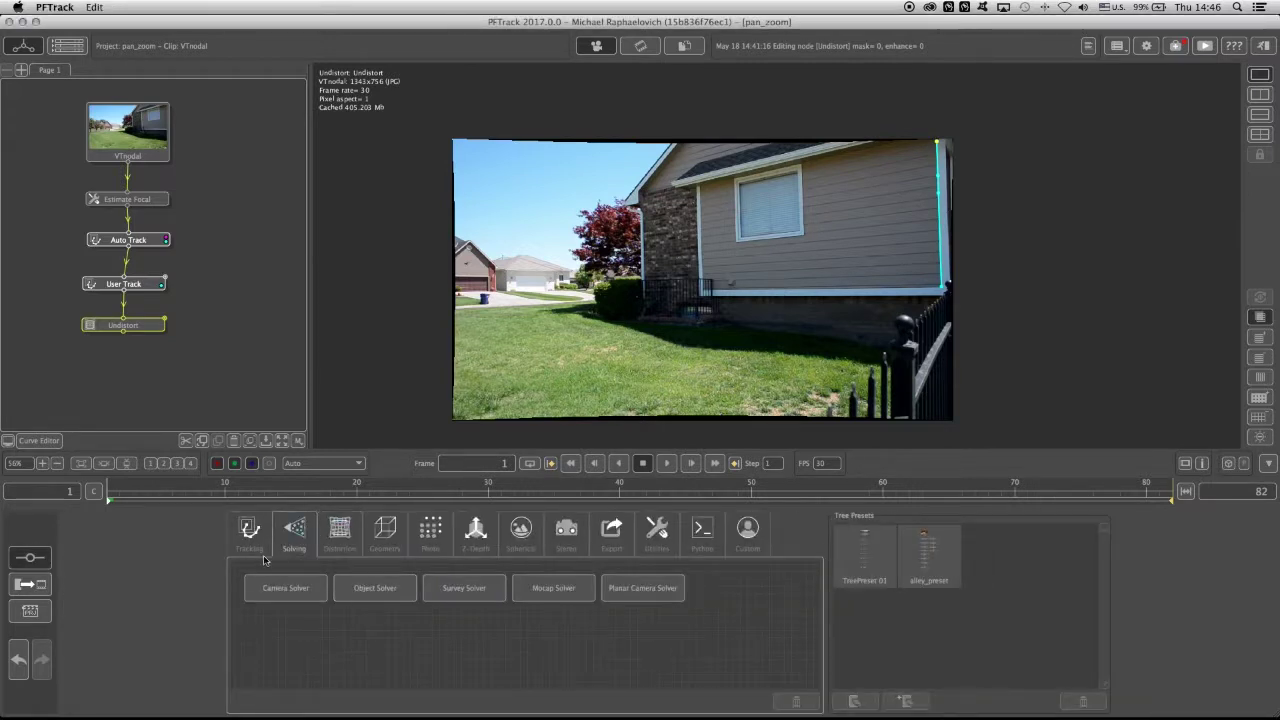
drag(287, 594, 81, 362)
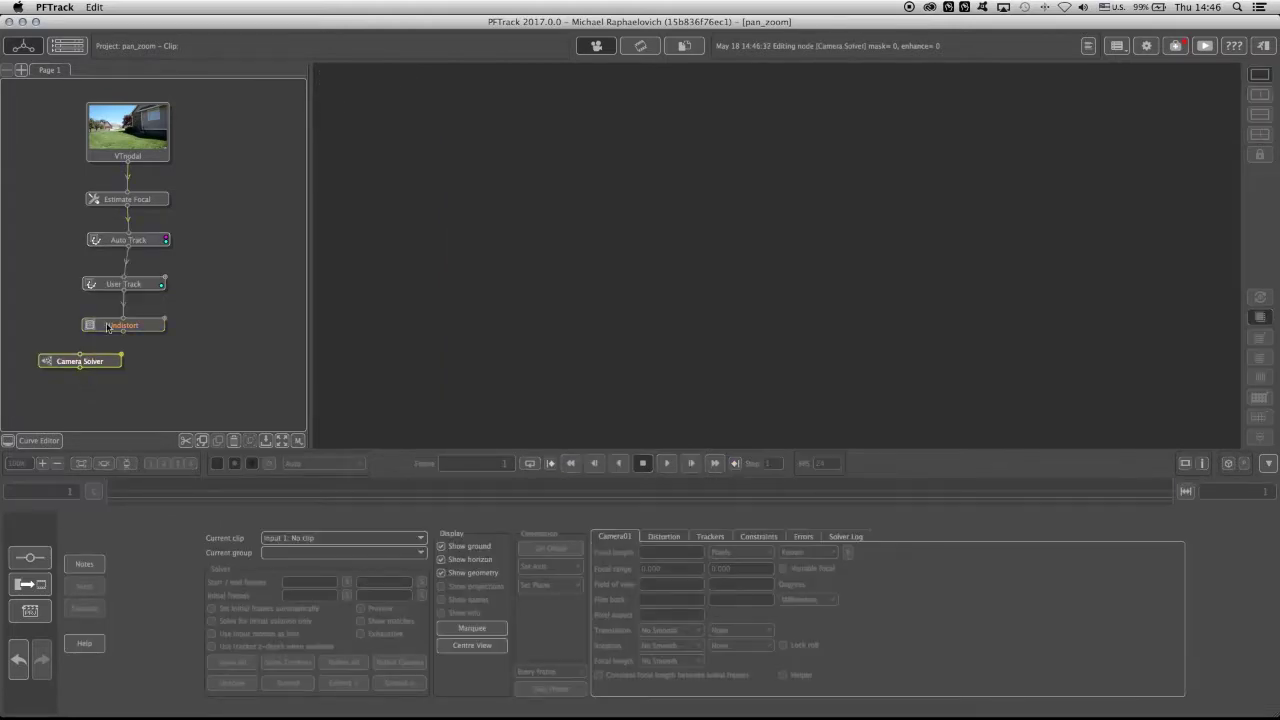
Step: Set the camera's translation constraint to None and rotation to Med. Smooth, and solve the whole clip
click(663, 536)
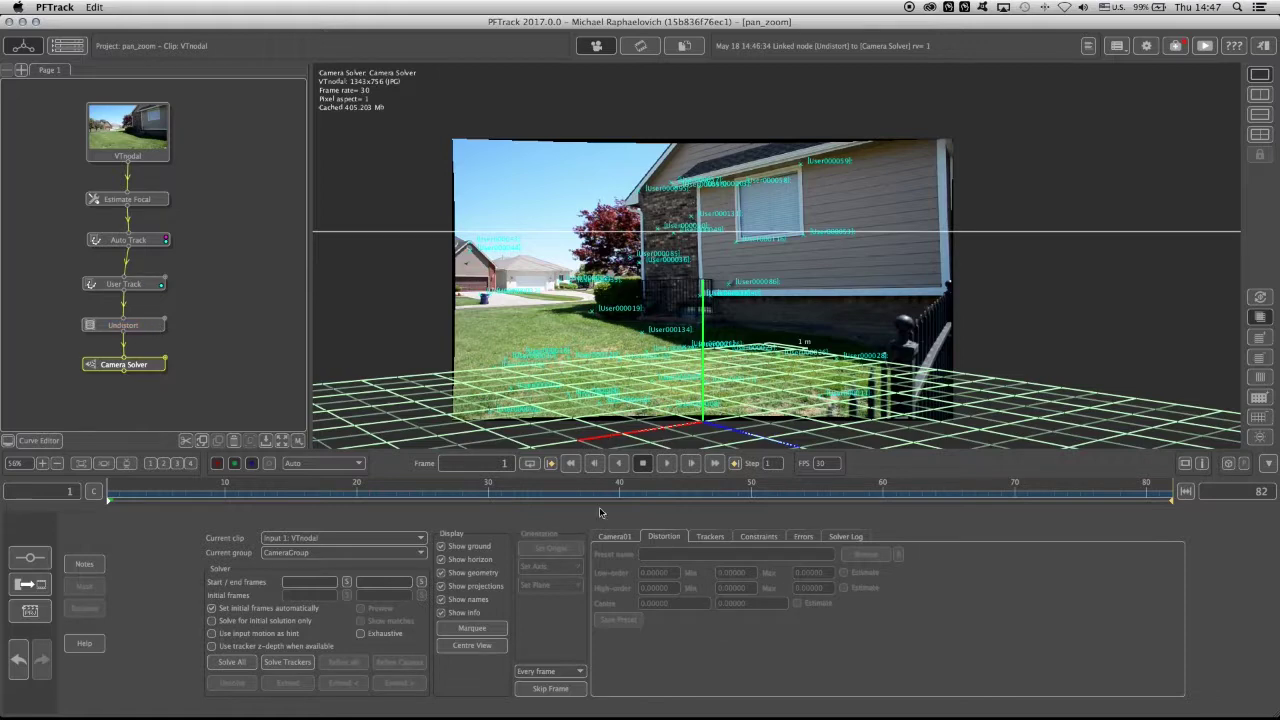
click(603, 540)
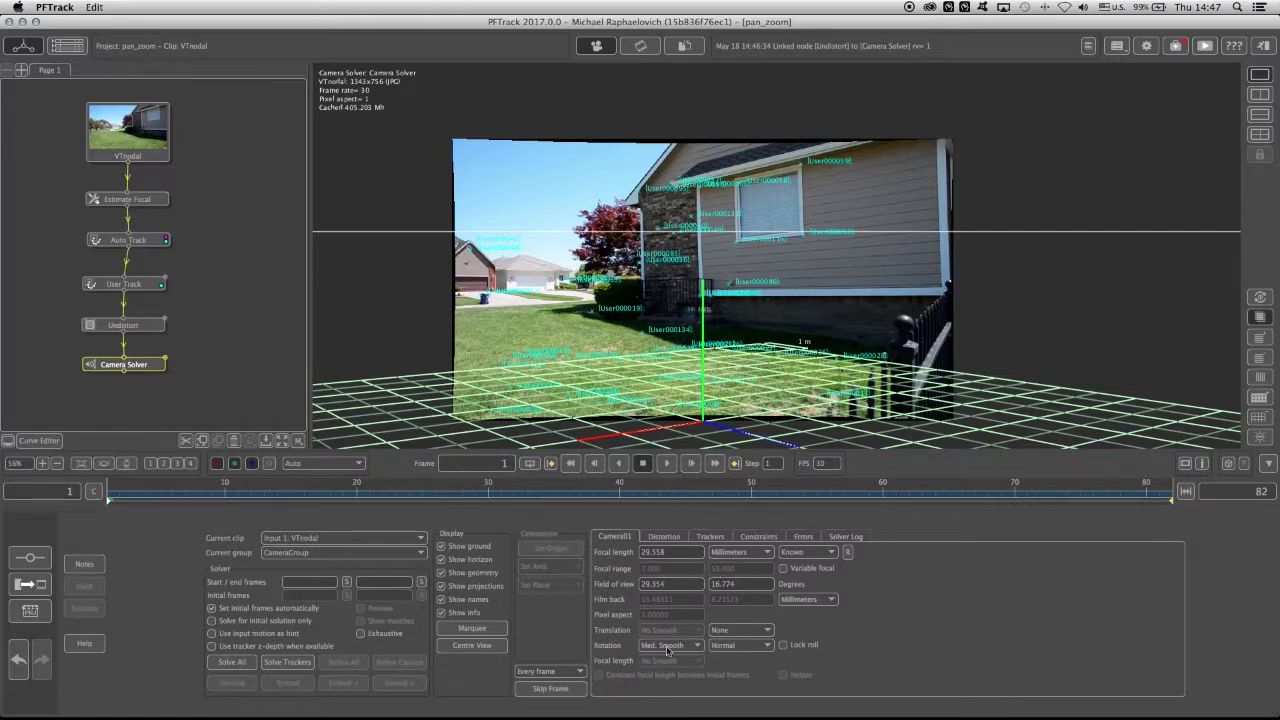
click(226, 665)
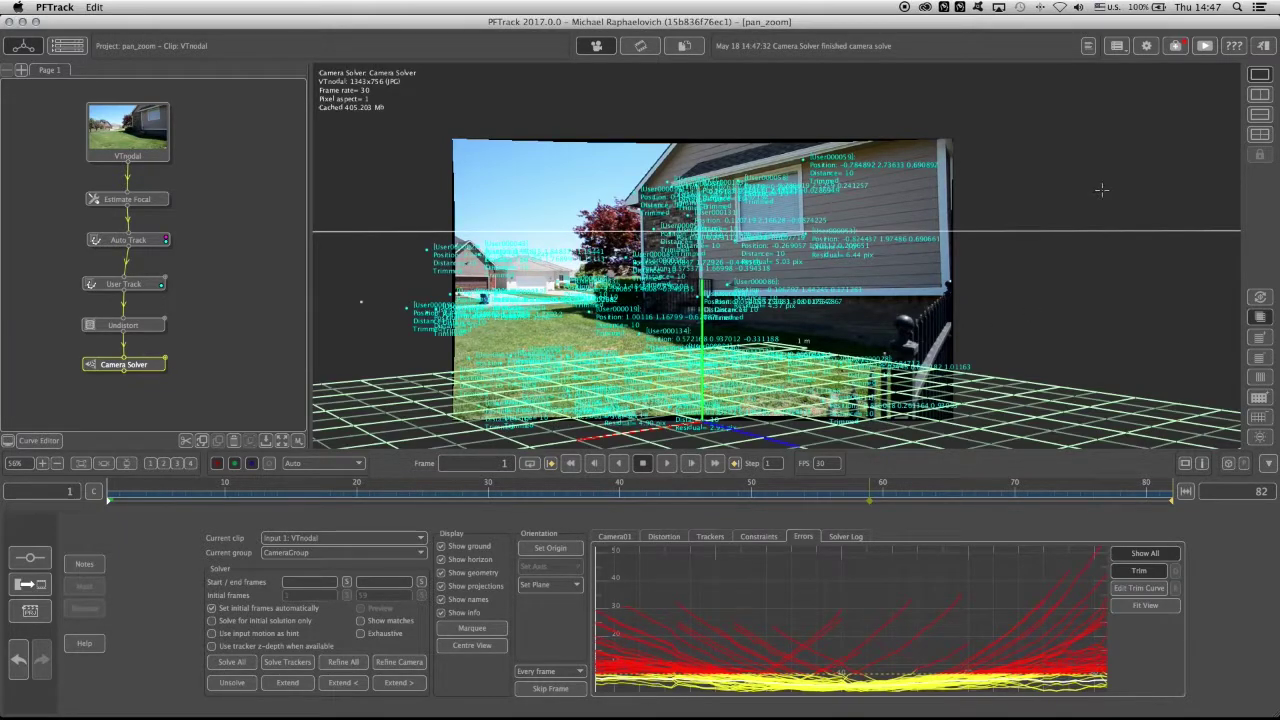
Step: Show two viewports side by side and inspect the solved camera and tracker cloud from above in perspective
click(1262, 94)
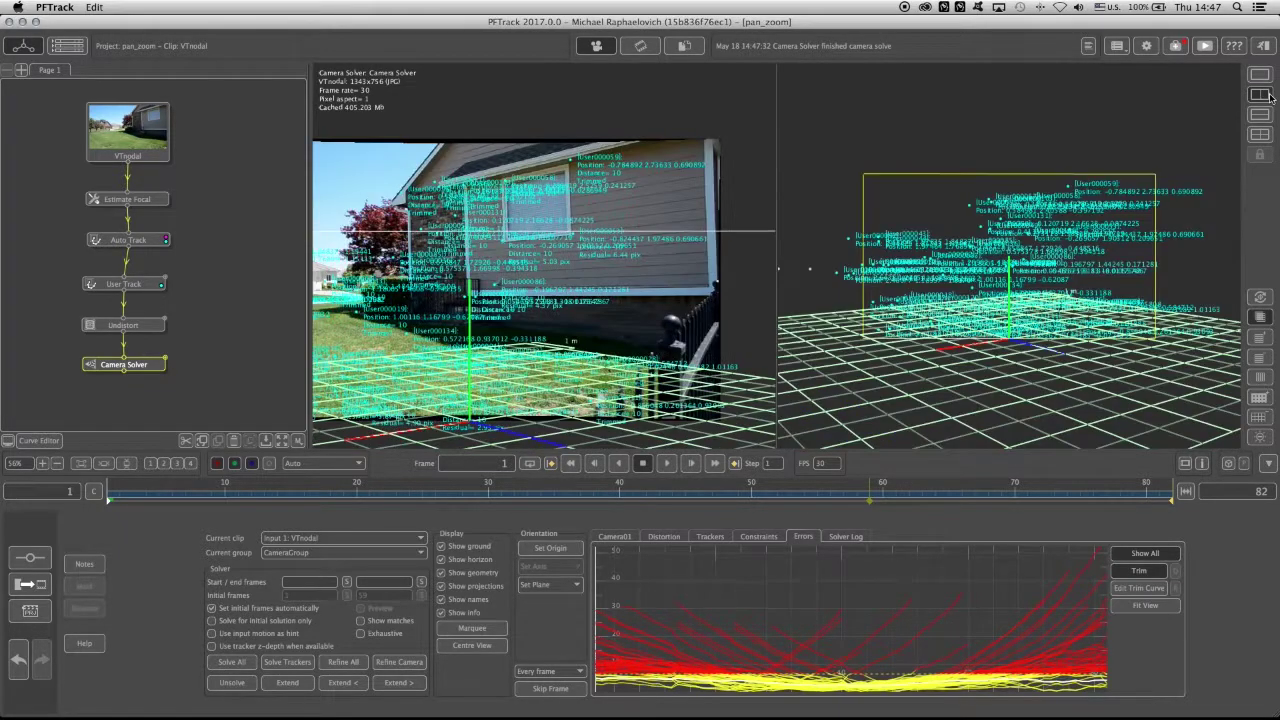
right_drag(1064, 370, 955, 336)
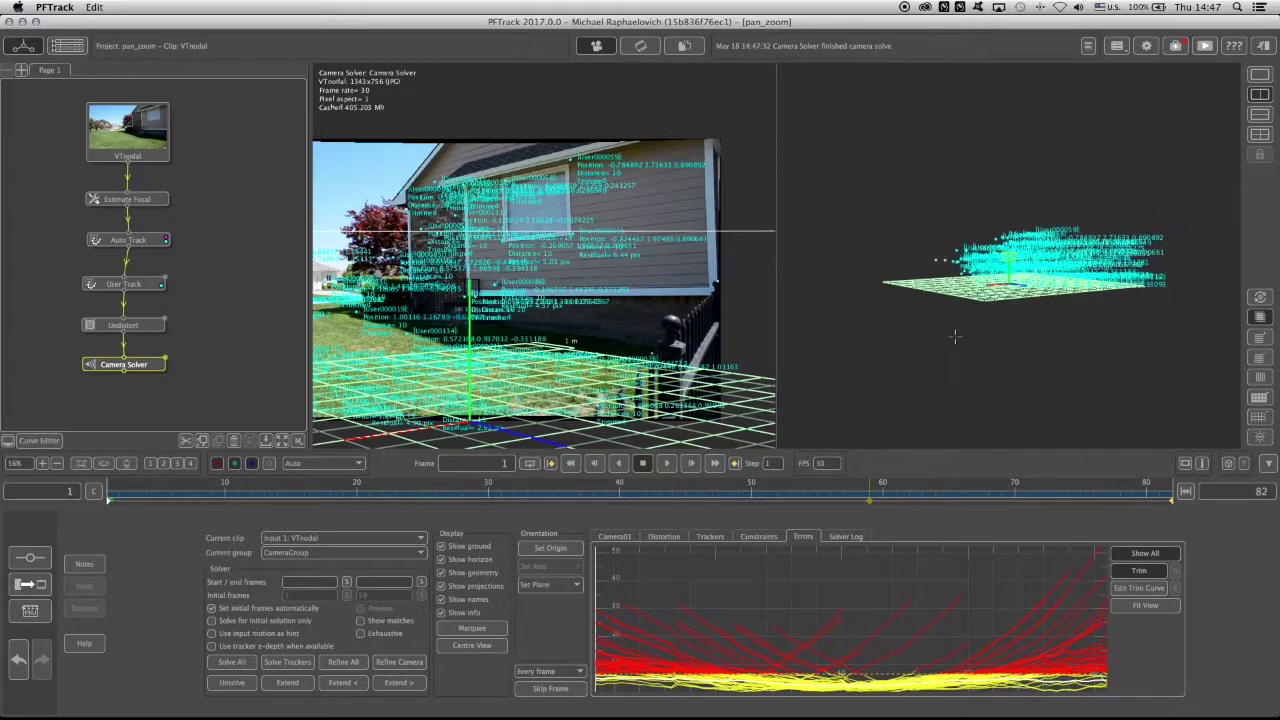
drag(1029, 302, 860, 420)
Step: Deselect all trackers in the tracker list and move the timeline to frame 38
click(710, 537)
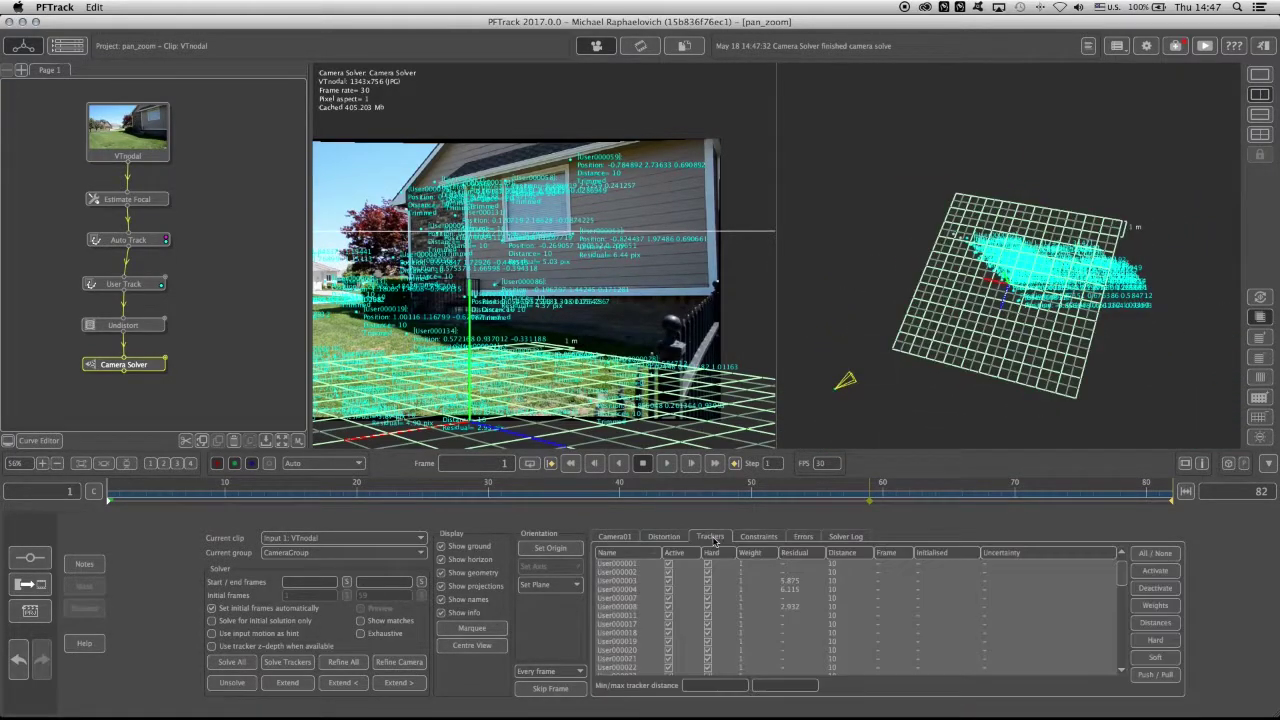
click(1154, 555)
drag(990, 355, 1012, 306)
drag(757, 498, 593, 500)
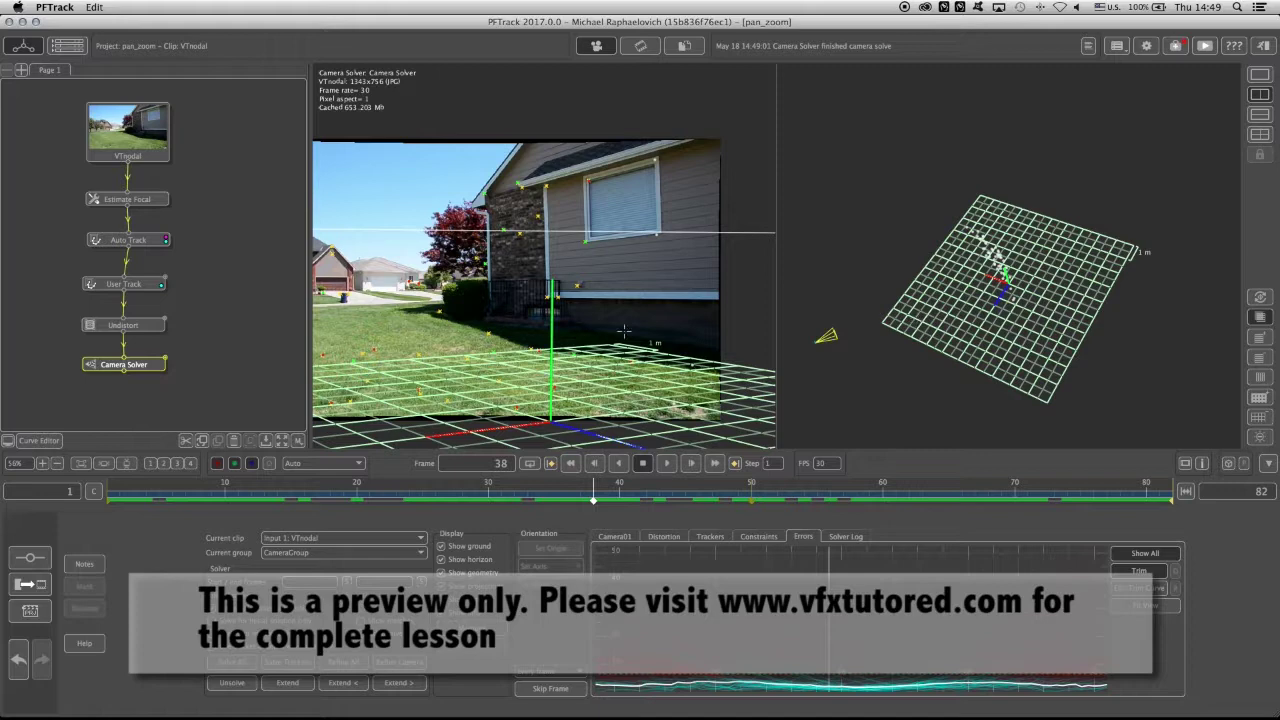
Step: Duplicate the Auto Track and User Track nodes together in the node tree
click(252, 269)
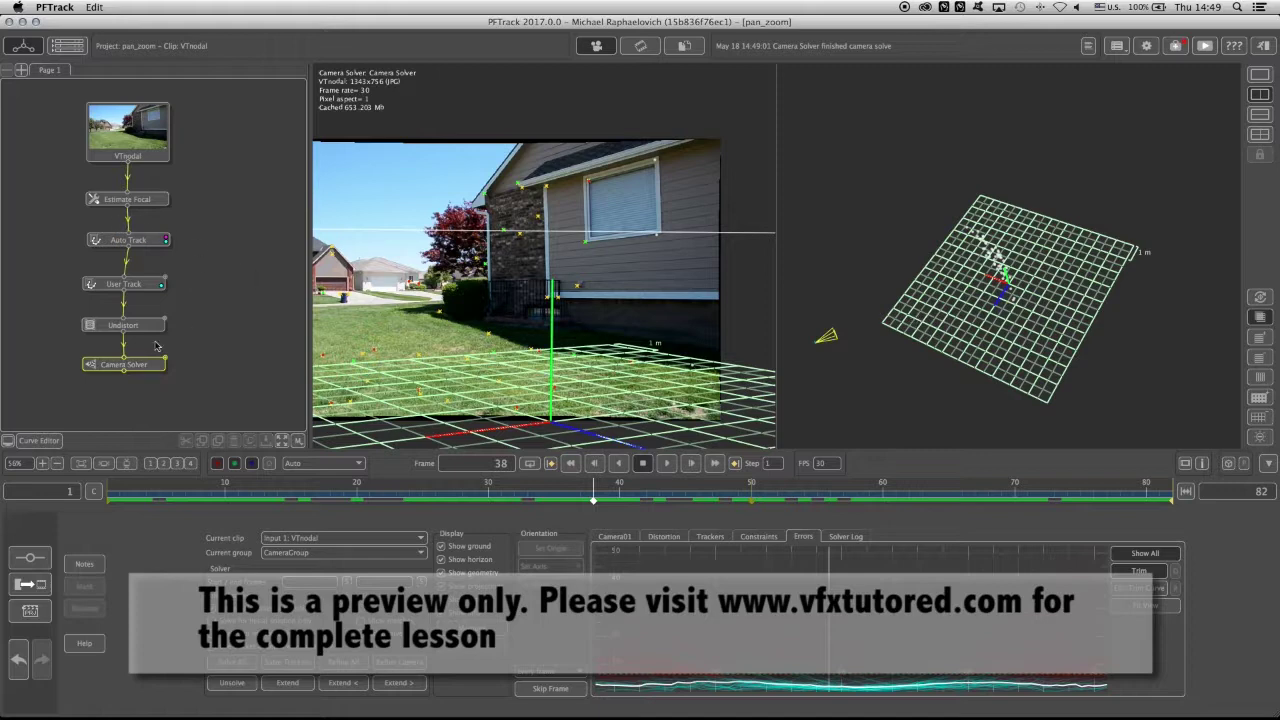
drag(36, 237, 178, 301)
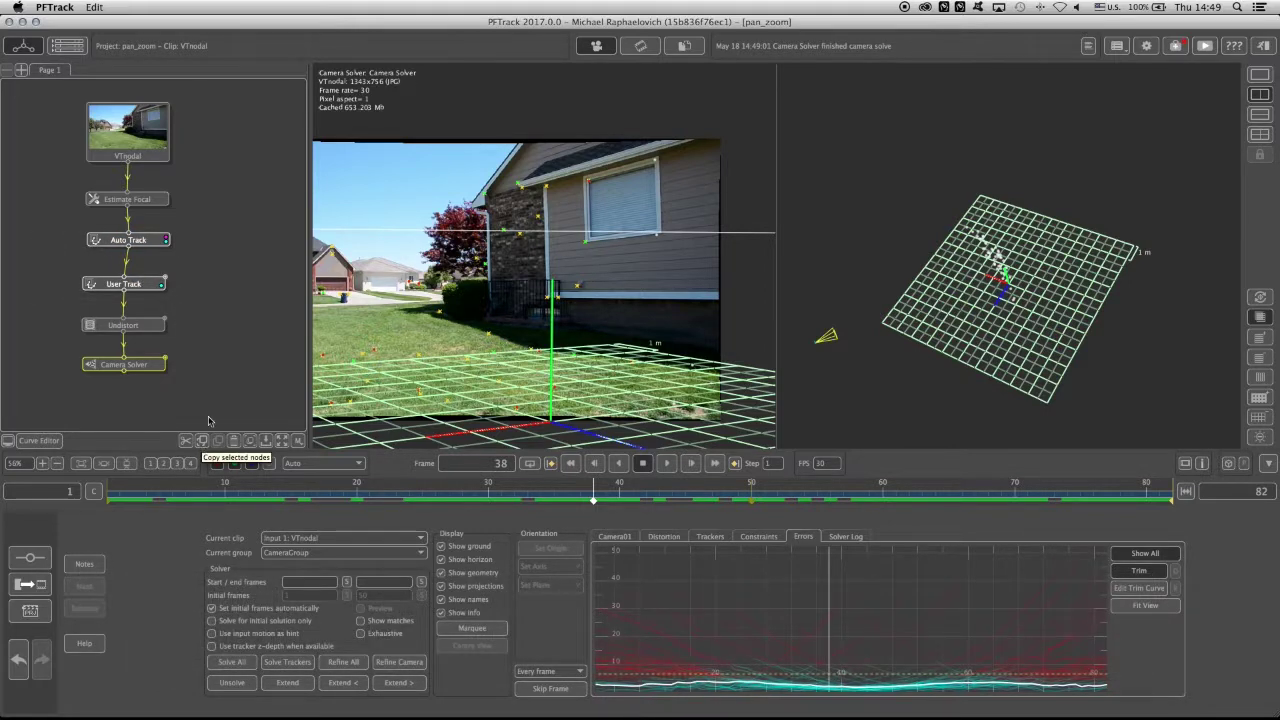
click(204, 442)
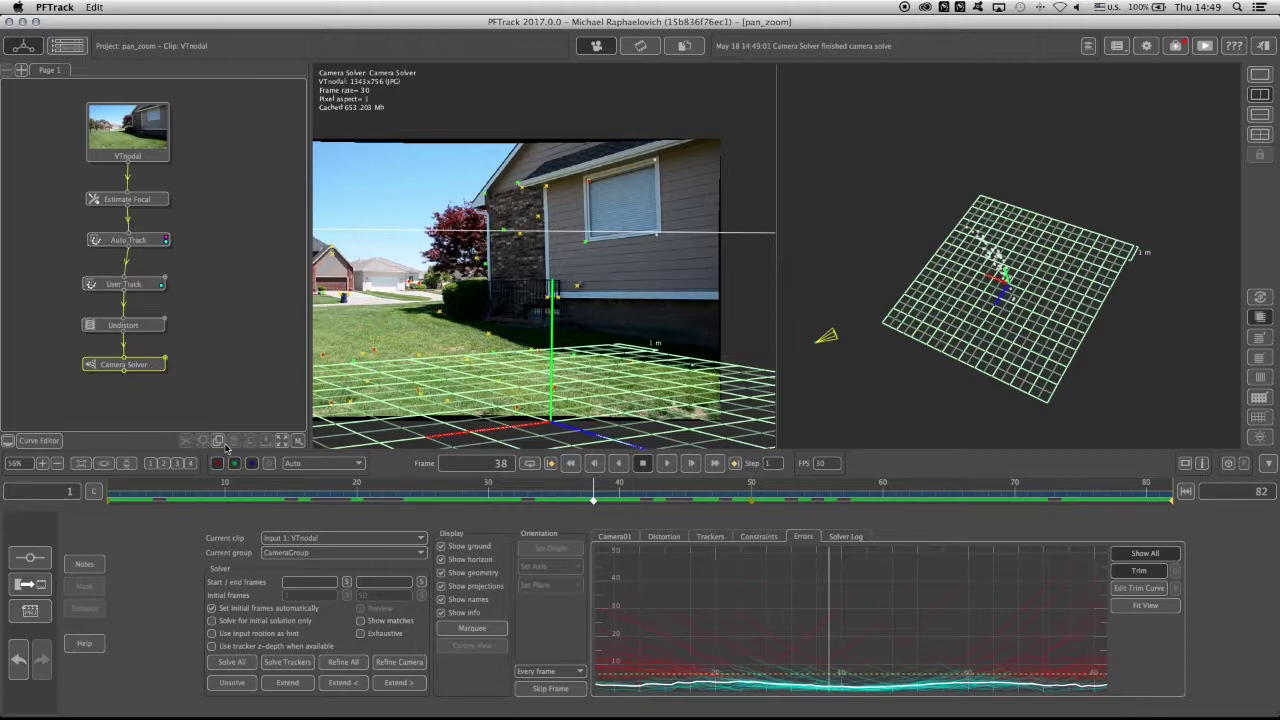
click(217, 442)
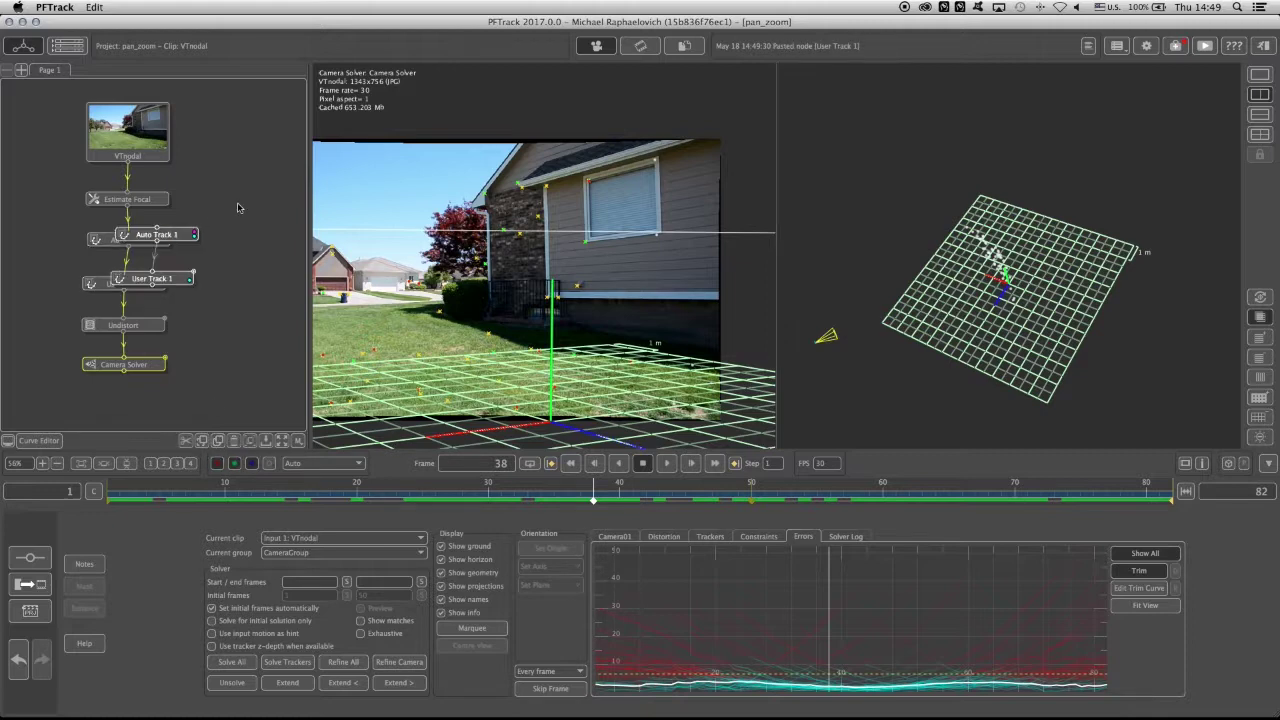
Step: Place the copied tracking nodes beside the original branch and link the VTnodal clip to Auto Track 1
drag(160, 238, 247, 245)
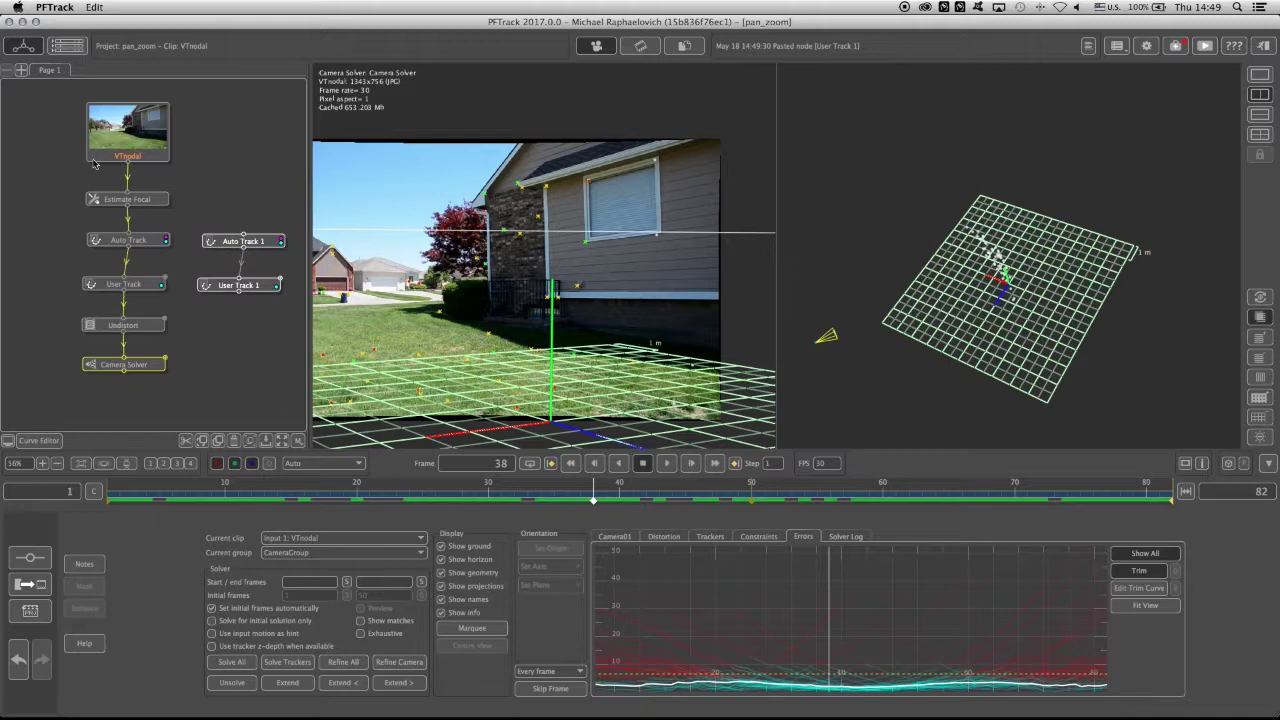
drag(128, 164, 261, 245)
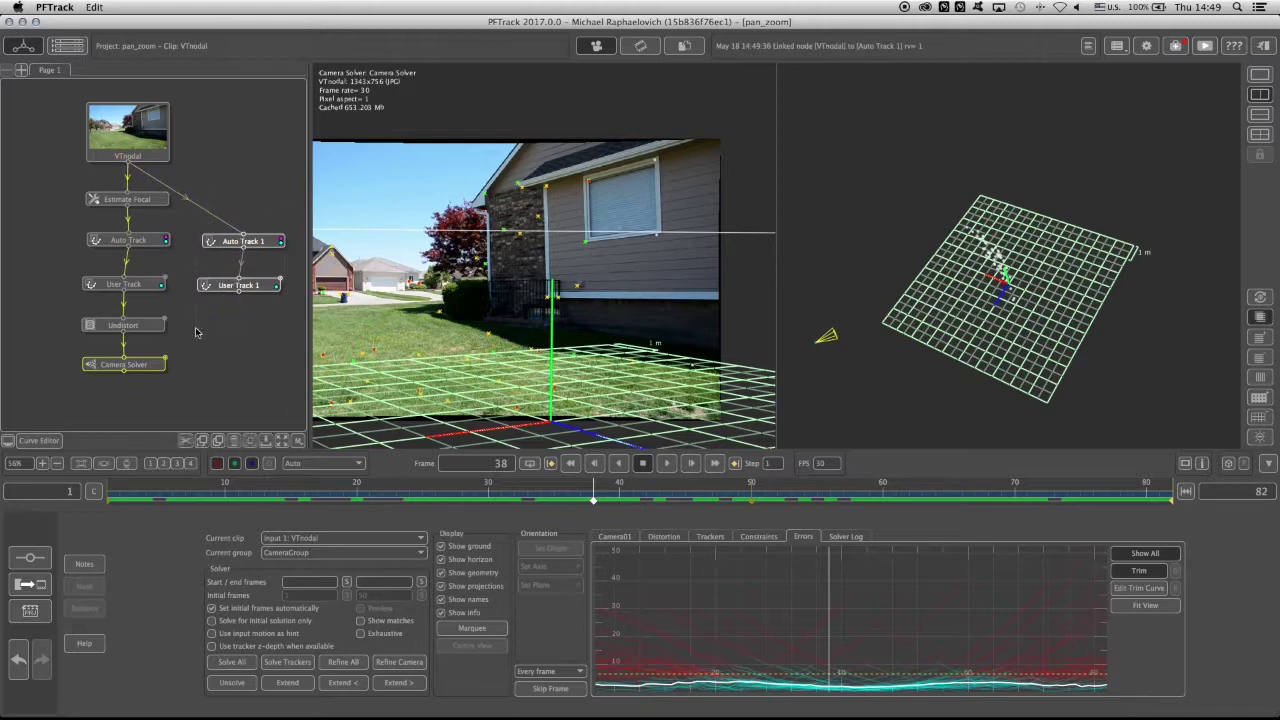
drag(228, 287, 237, 255)
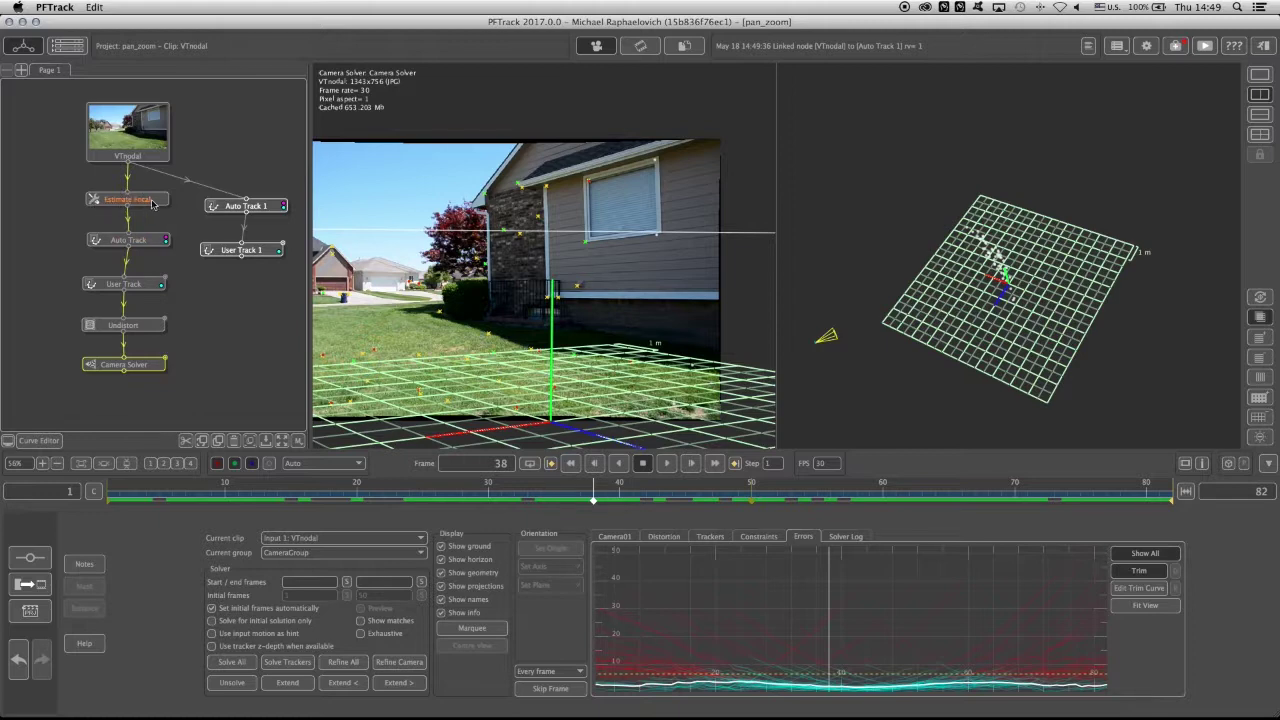
Step: Add a second Camera Solver node beneath User Track 1 and link it to that node
click(240, 250)
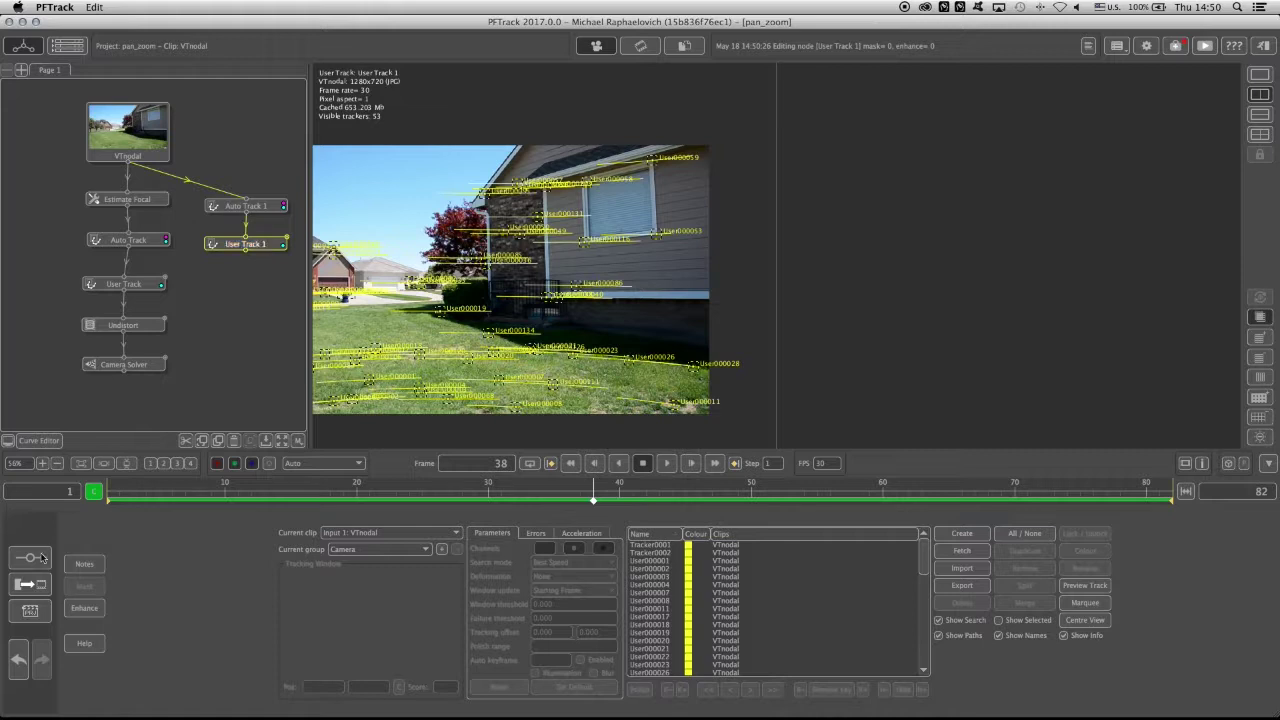
click(40, 585)
drag(294, 596, 214, 278)
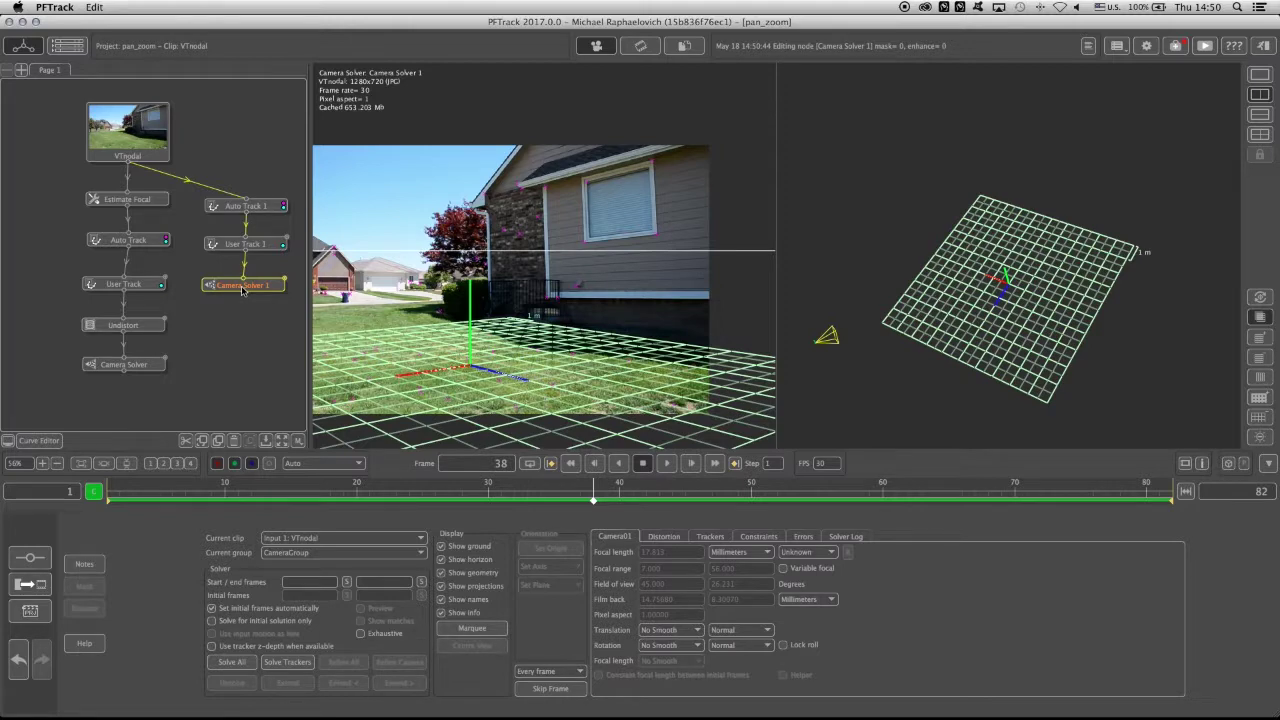
Step: Set Camera Solver 1's translation constraint to None and solve the whole clip
click(122, 366)
click(238, 285)
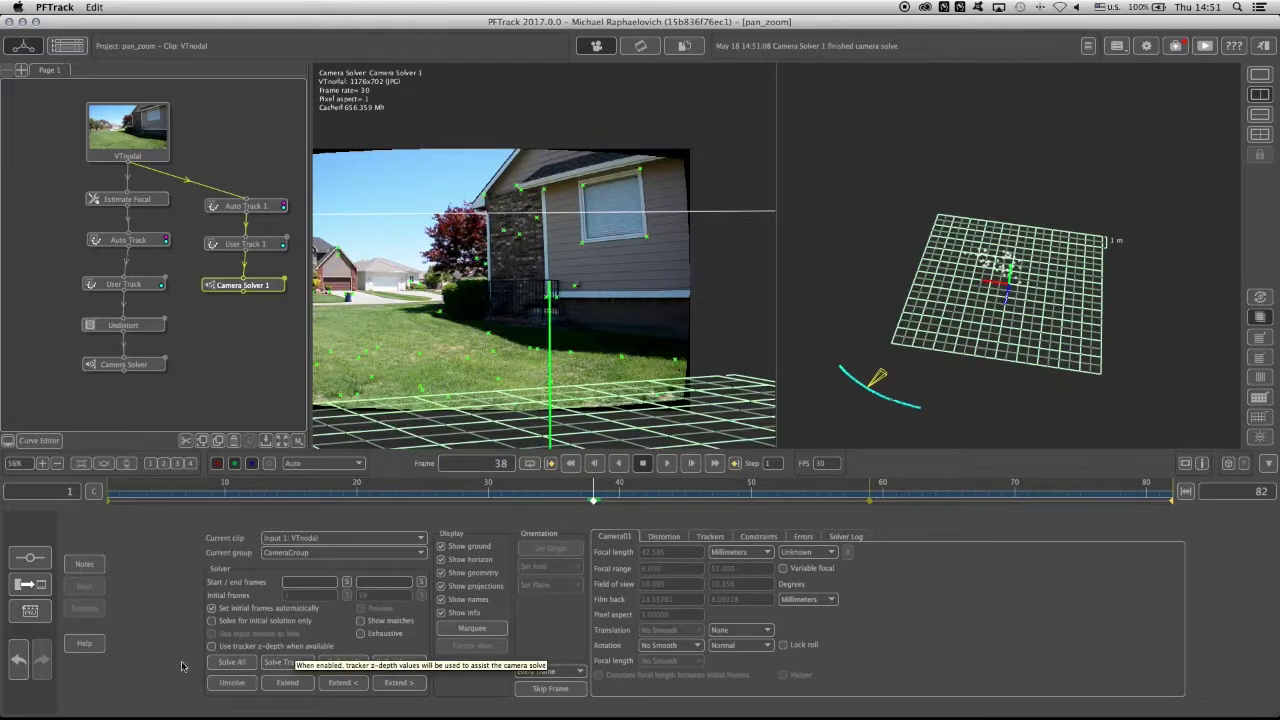
click(231, 662)
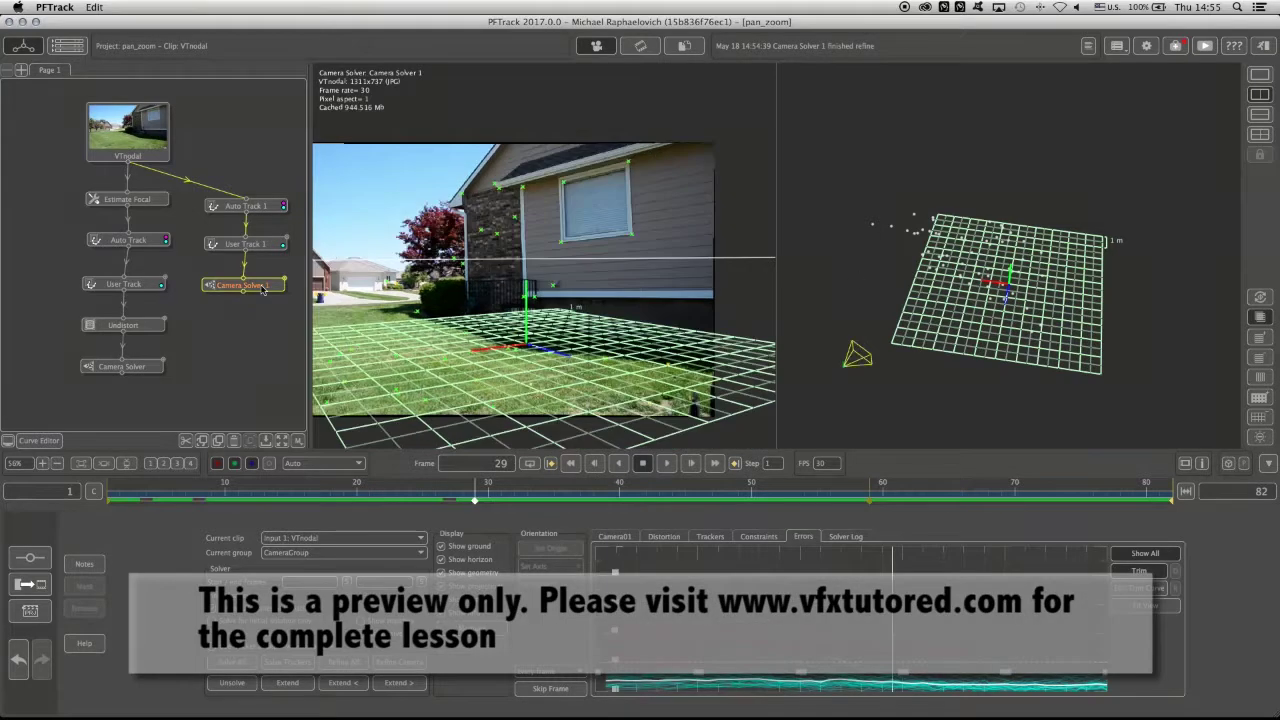
Step: Add an Orient Scene node beneath Camera Solver 1 and link it to the solver
click(31, 557)
click(652, 535)
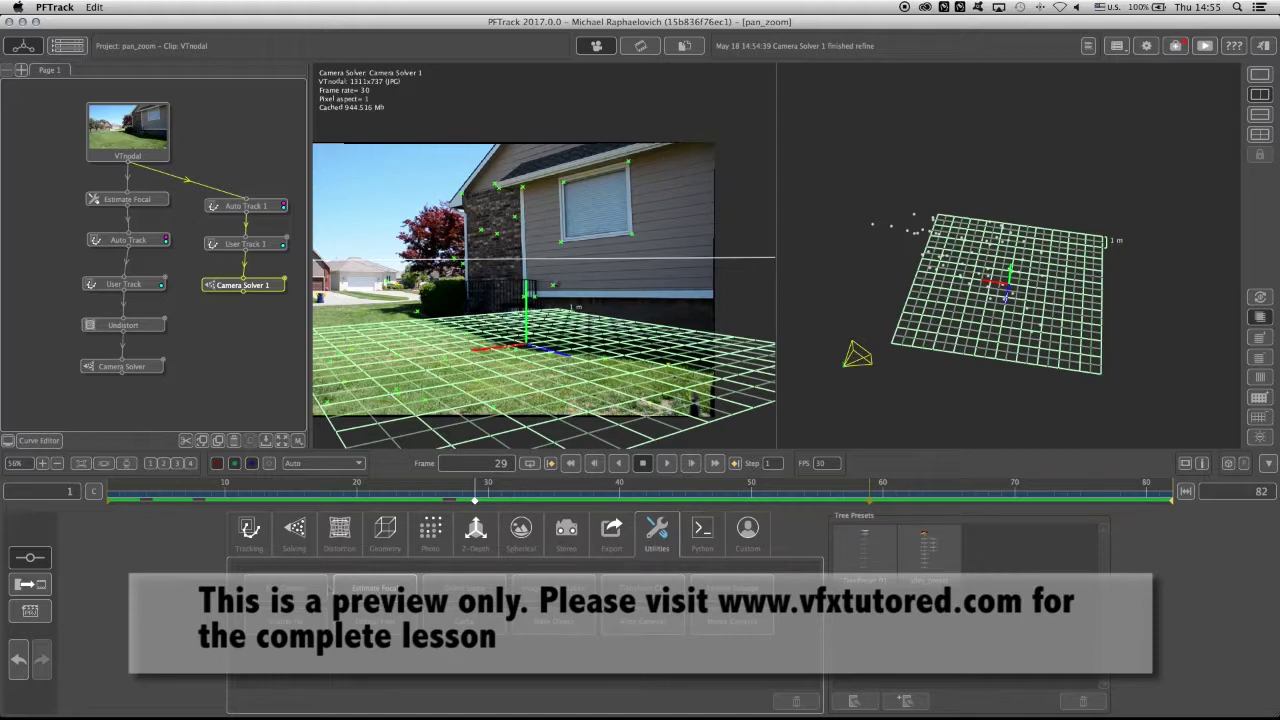
drag(464, 588, 268, 316)
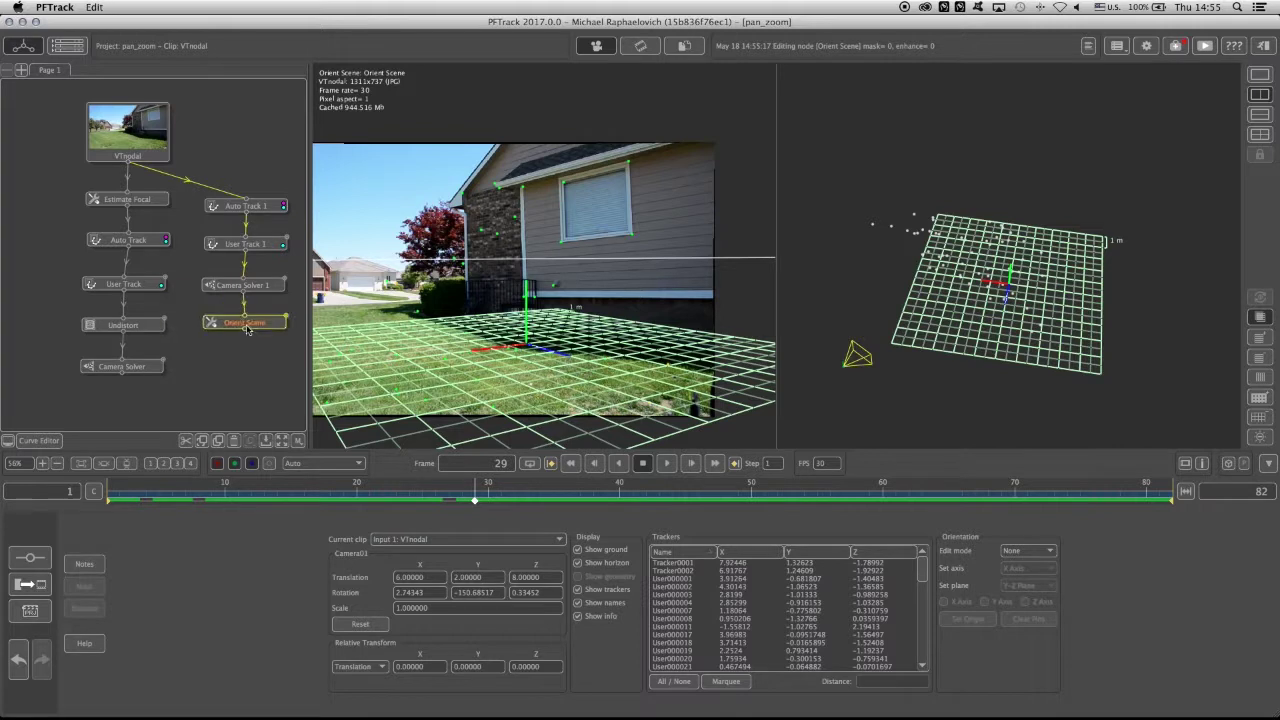
Step: Set the Orient Scene edit mode to Axes and hide the ground grid in a single viewport
click(1034, 552)
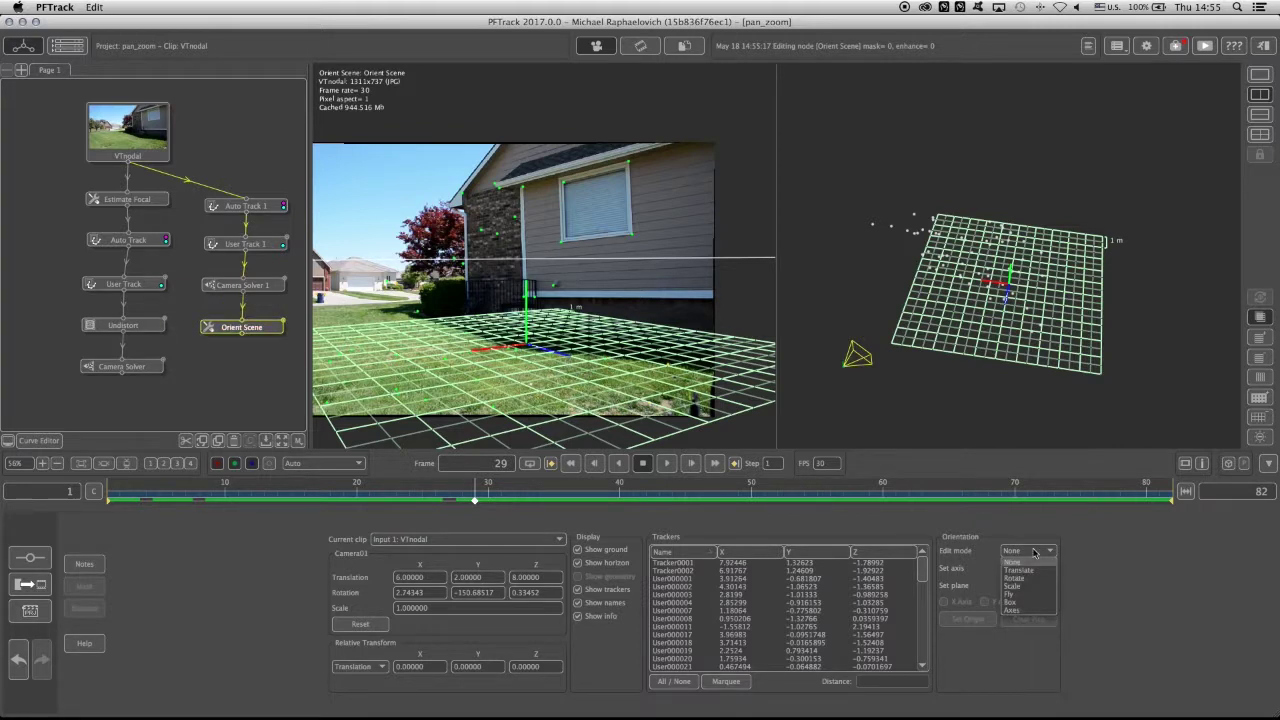
click(1016, 610)
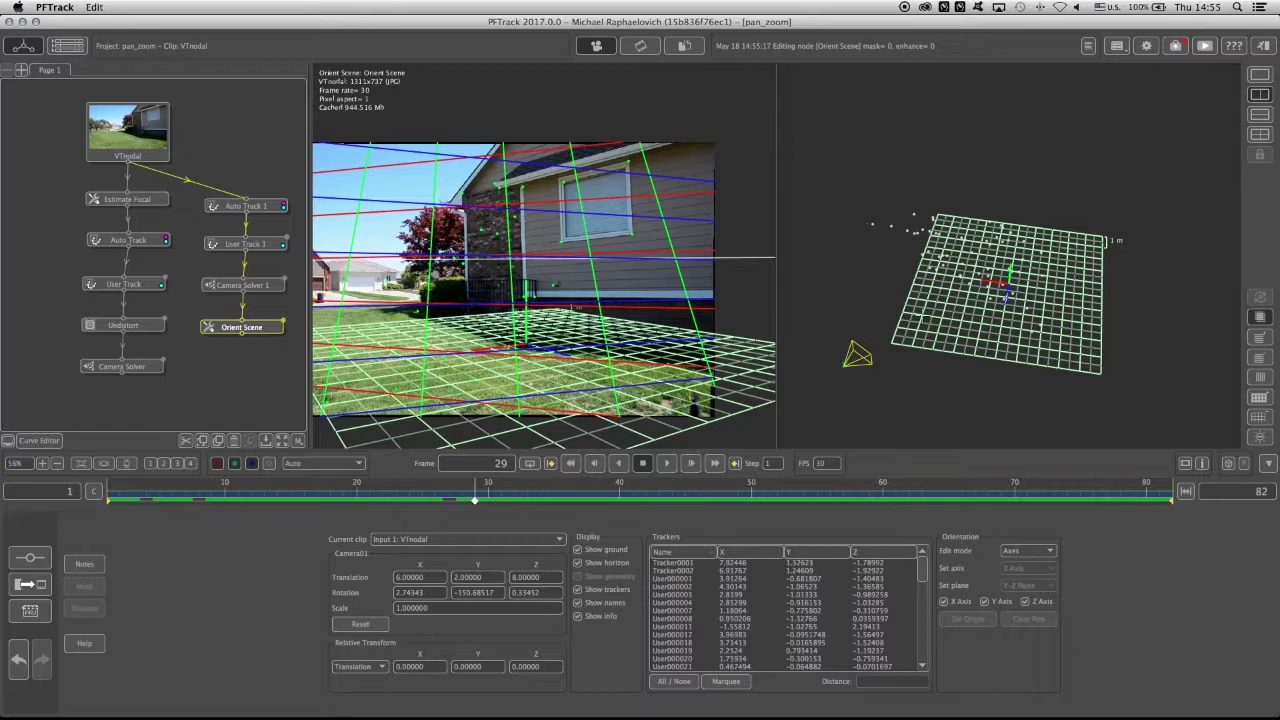
click(1260, 74)
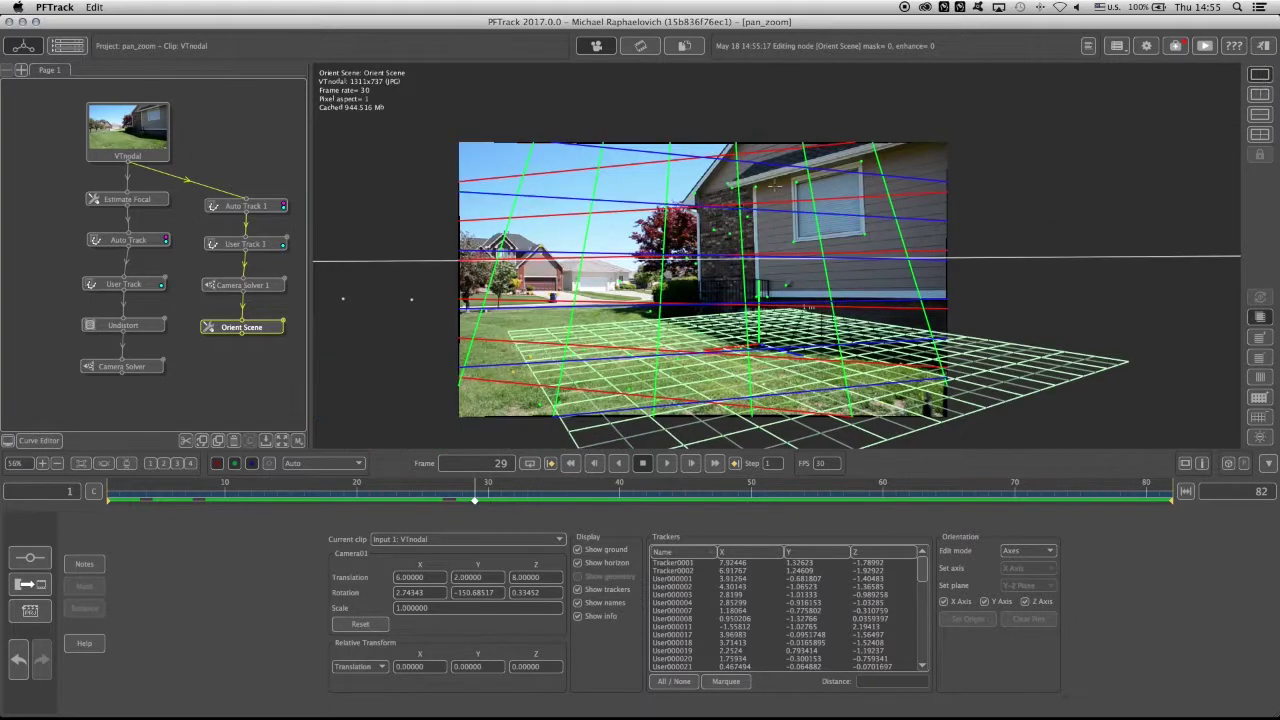
scroll(736, 240, up, 4)
middle_drag(736, 240, 740, 228)
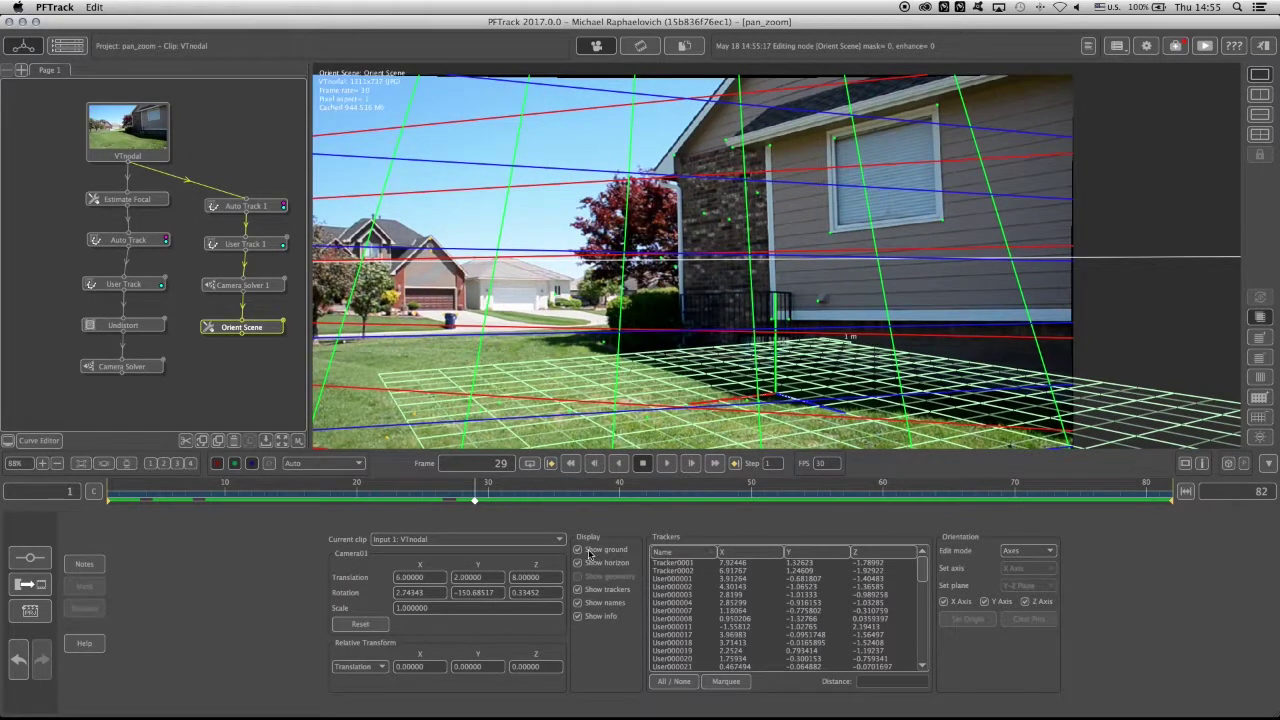
click(590, 553)
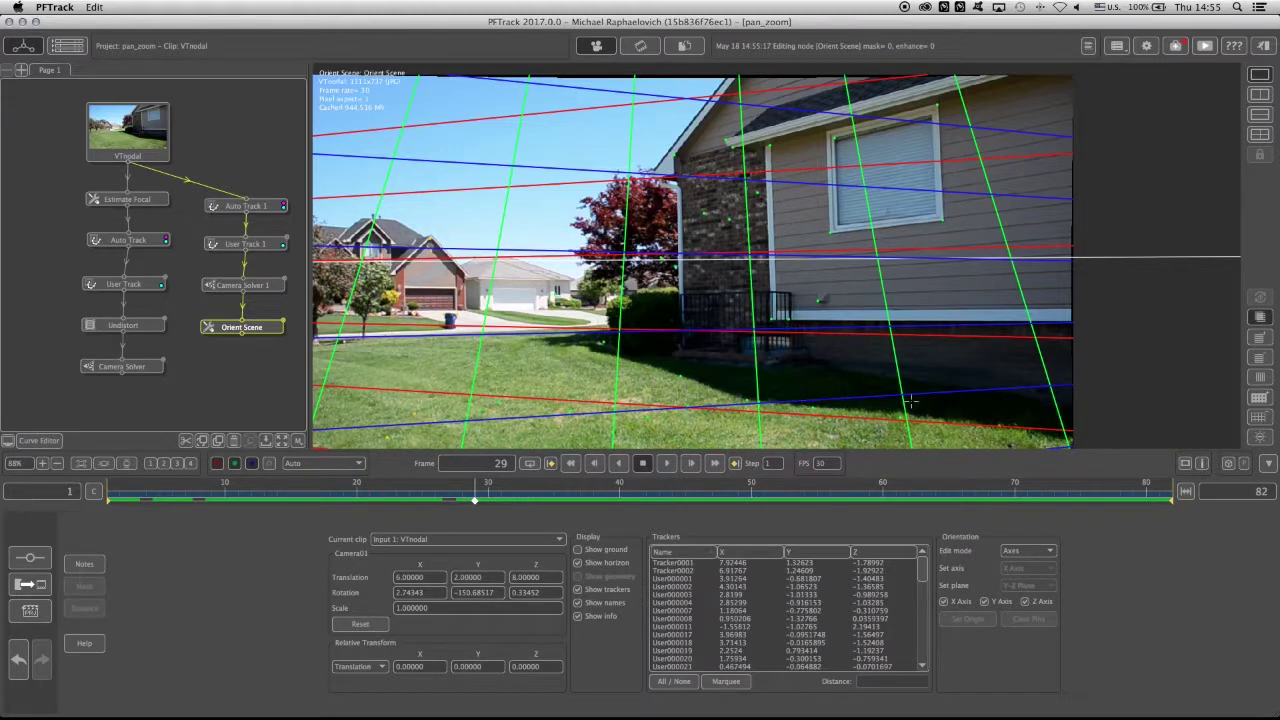
Step: Show only the X-axis guide lines and align one with the roof gutter above the window
click(1024, 602)
click(985, 602)
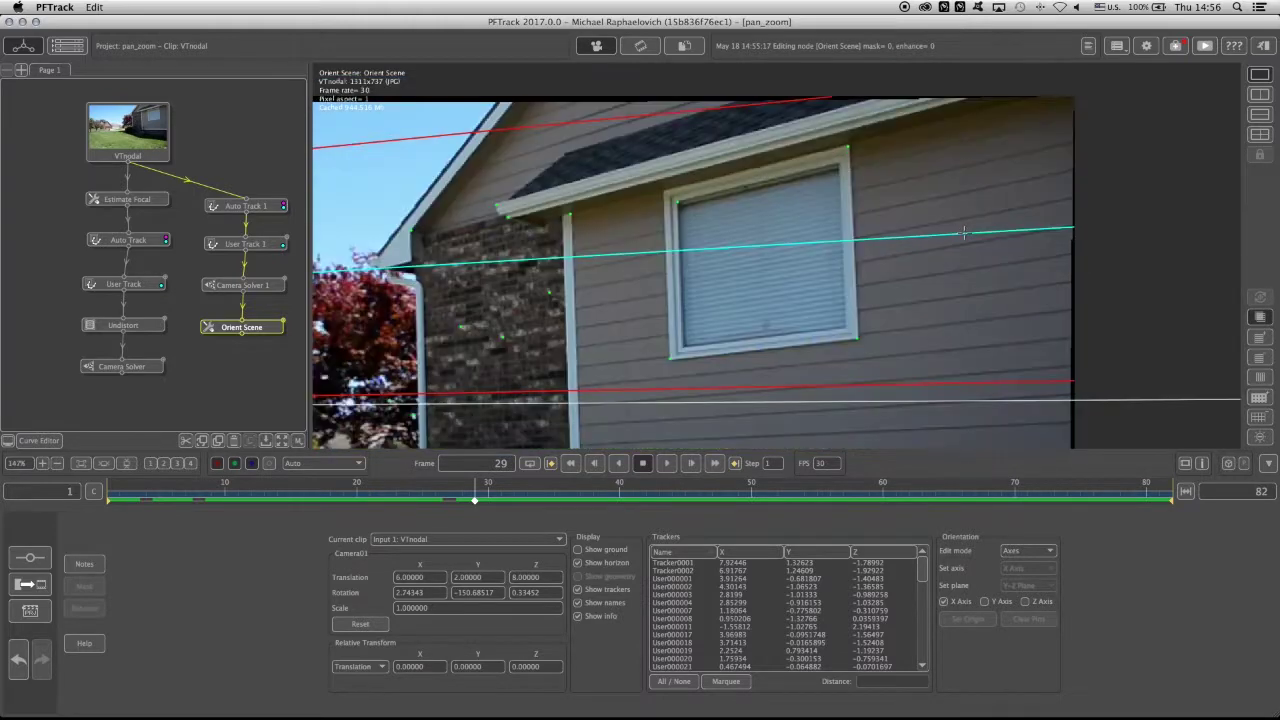
drag(966, 234, 950, 104)
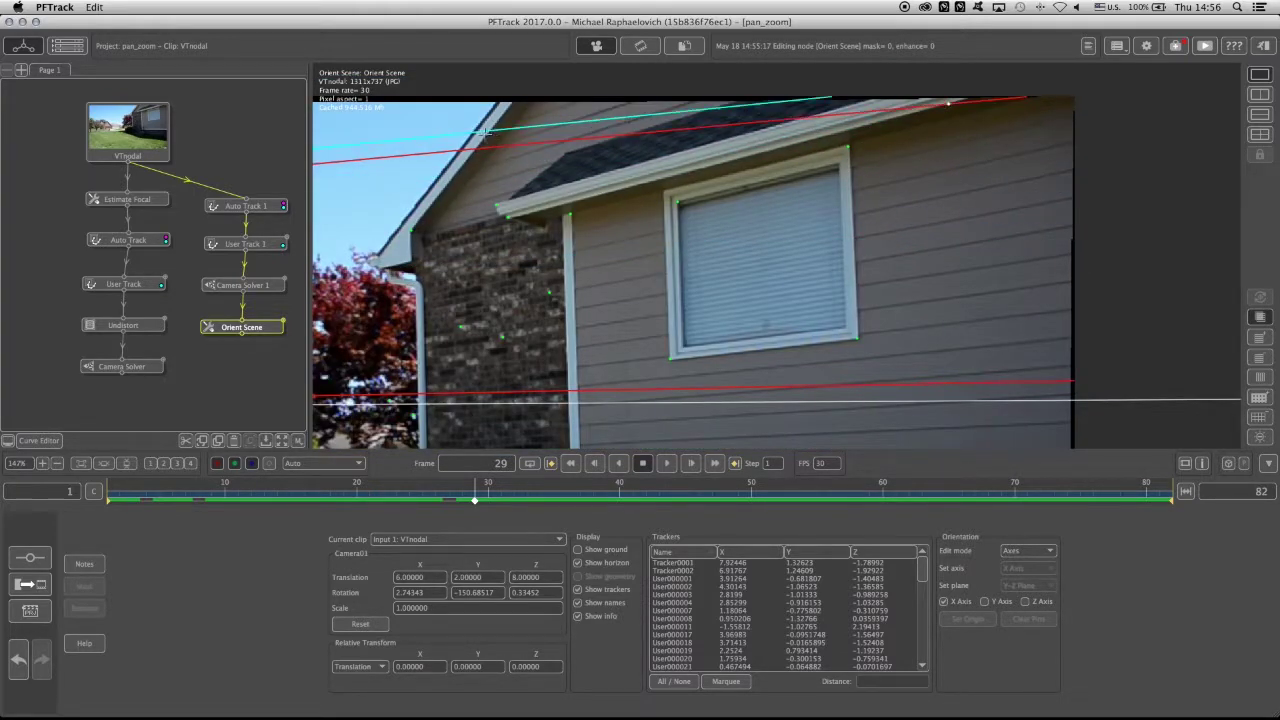
drag(486, 138, 511, 213)
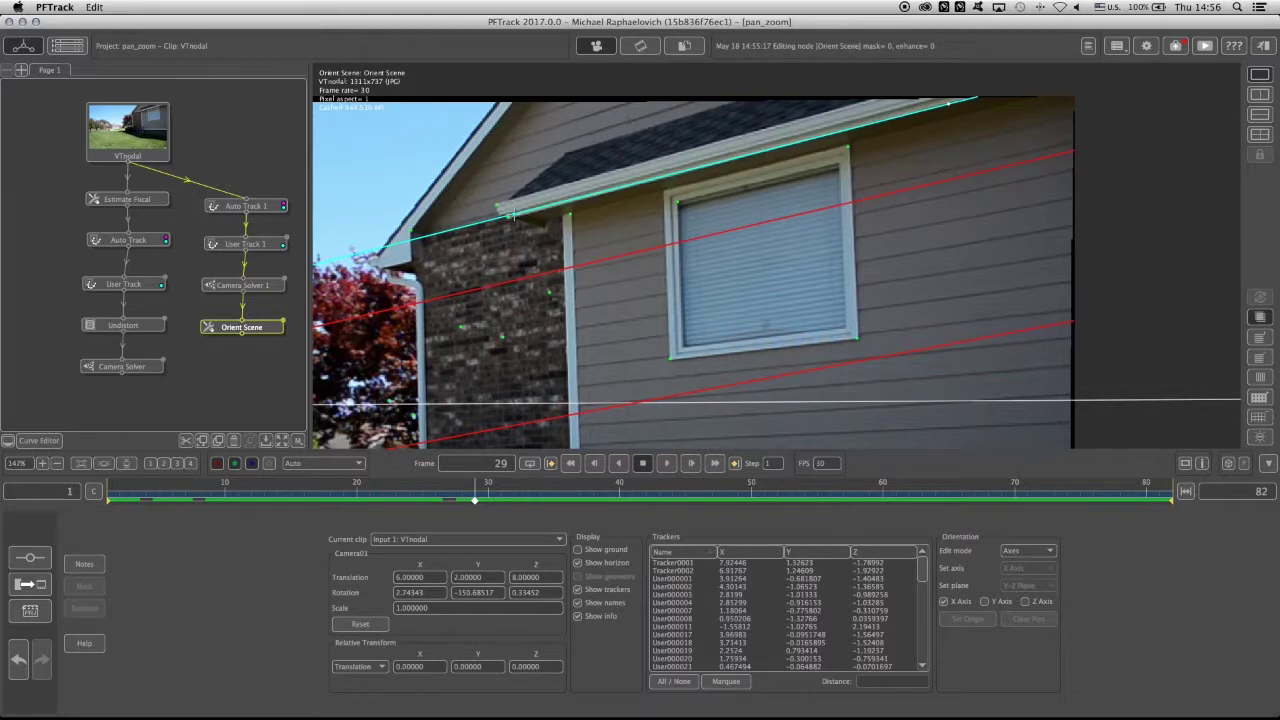
Step: Align a second X-axis guide line with the white trim along the base of the siding wall
middle_drag(671, 330, 570, 362)
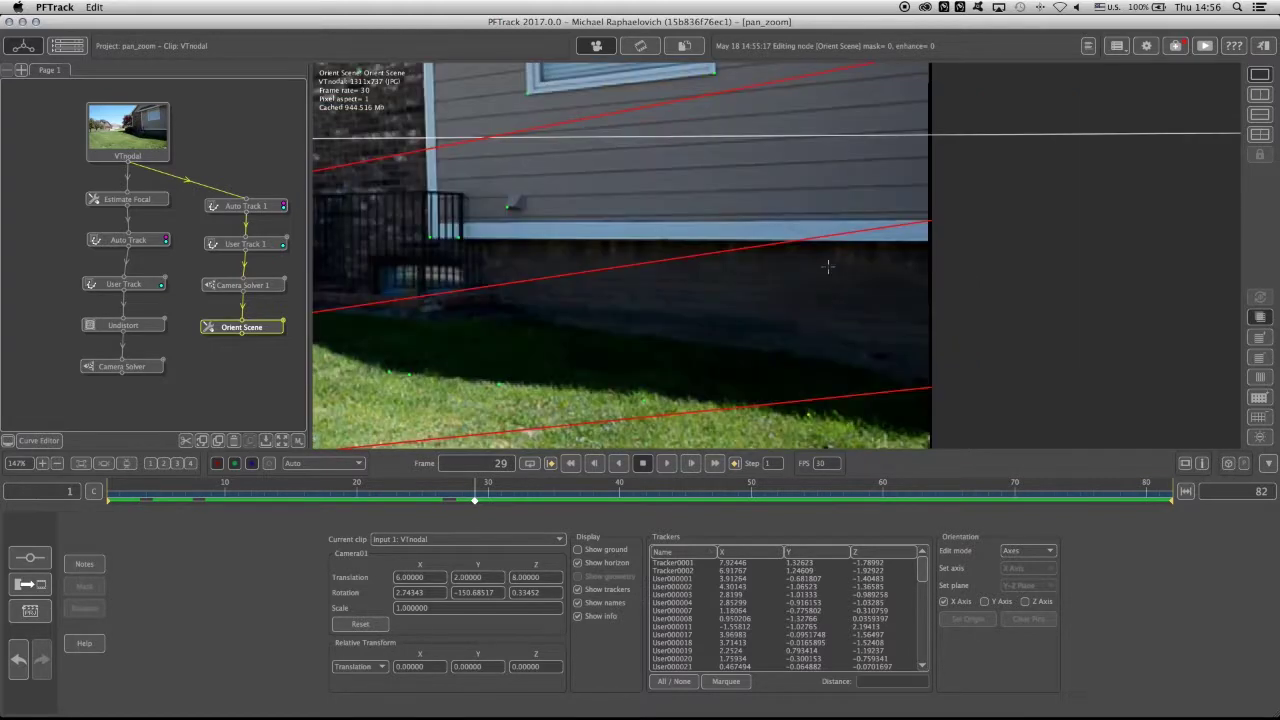
drag(888, 231, 868, 222)
drag(481, 280, 473, 226)
scroll(473, 226, down, 3)
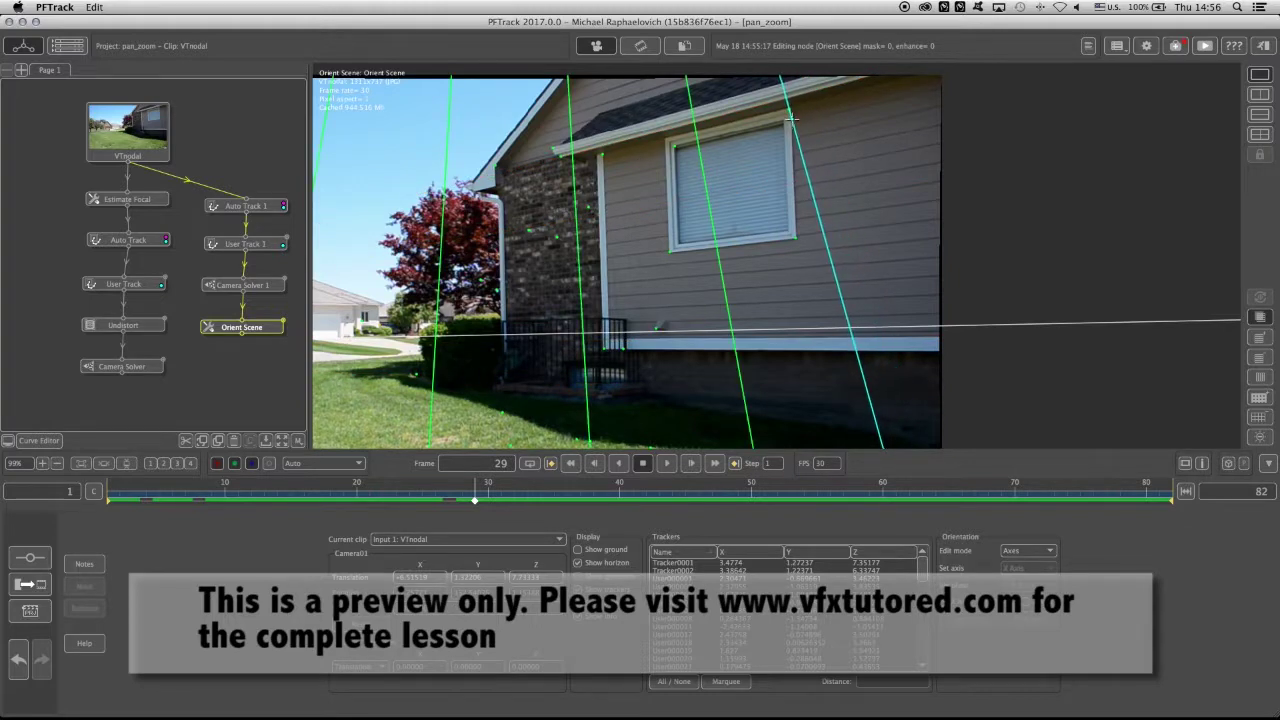
Step: Align the Y-axis guide lines with the window's vertical edge and the brick corner, and restore the side-by-side viewports
drag(458, 186, 505, 280)
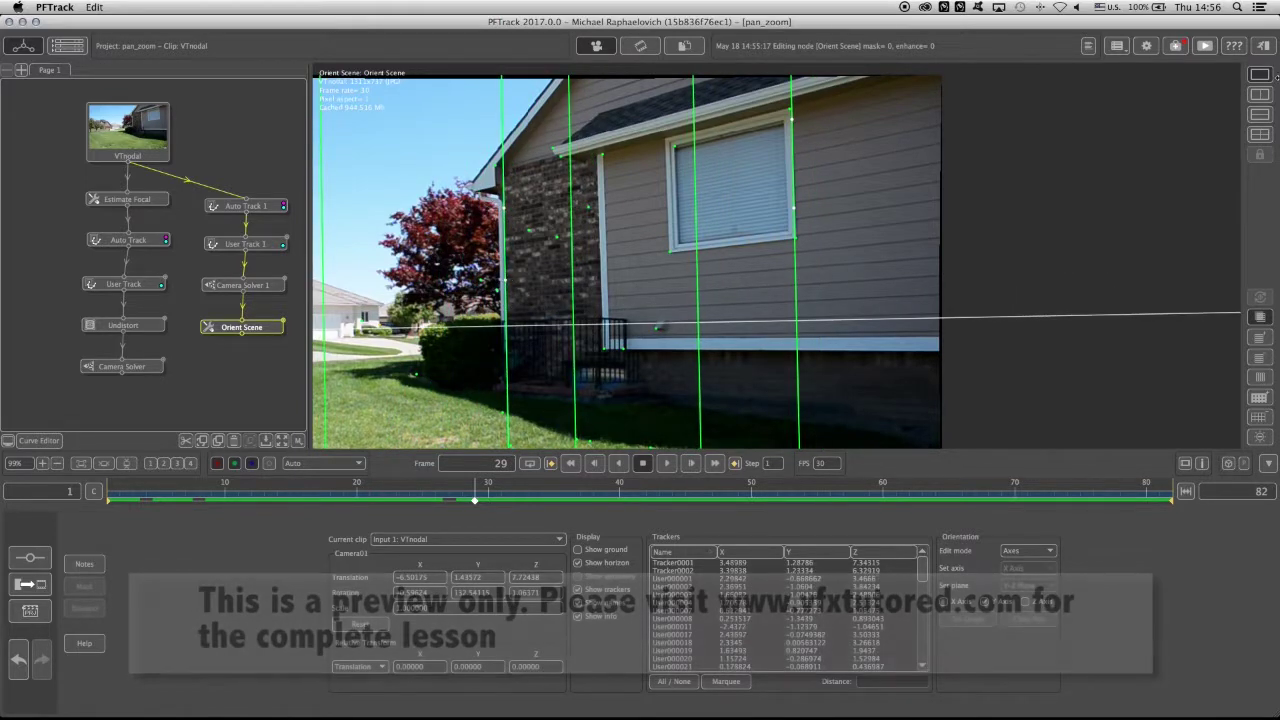
click(1254, 95)
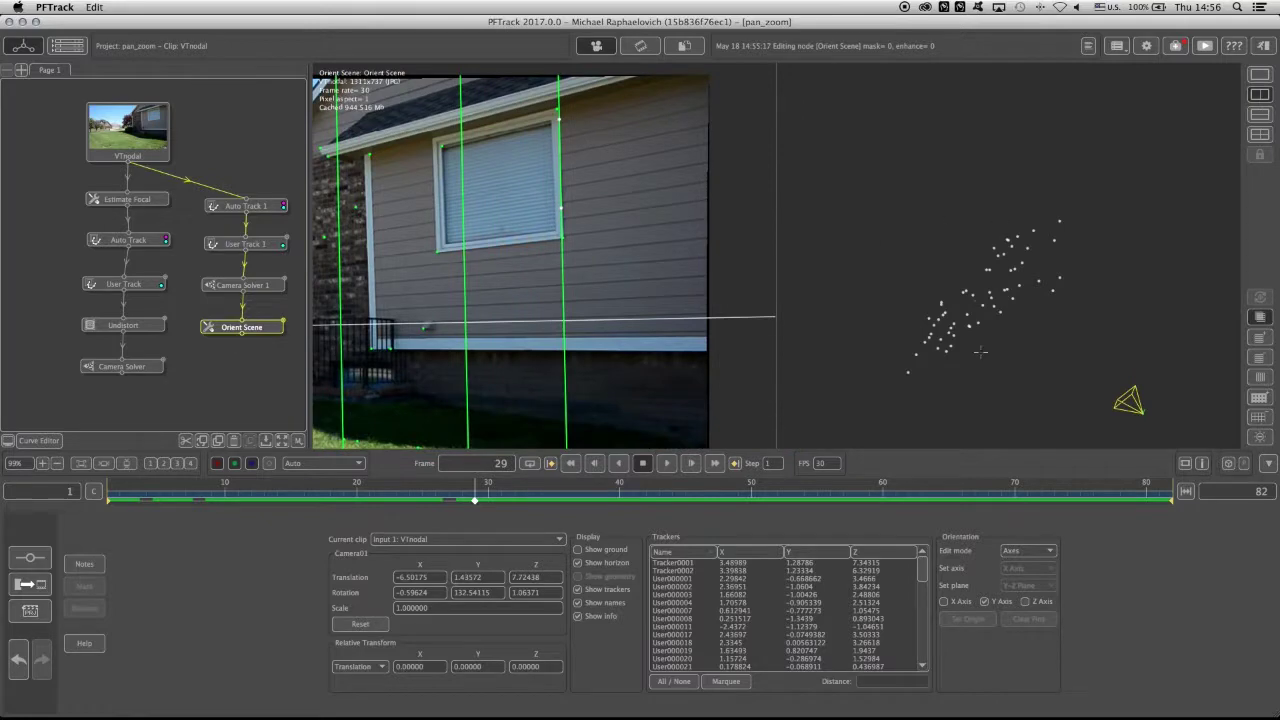
Step: Show the ground grid again and inspect it against the tracker points in the 3D view
click(578, 550)
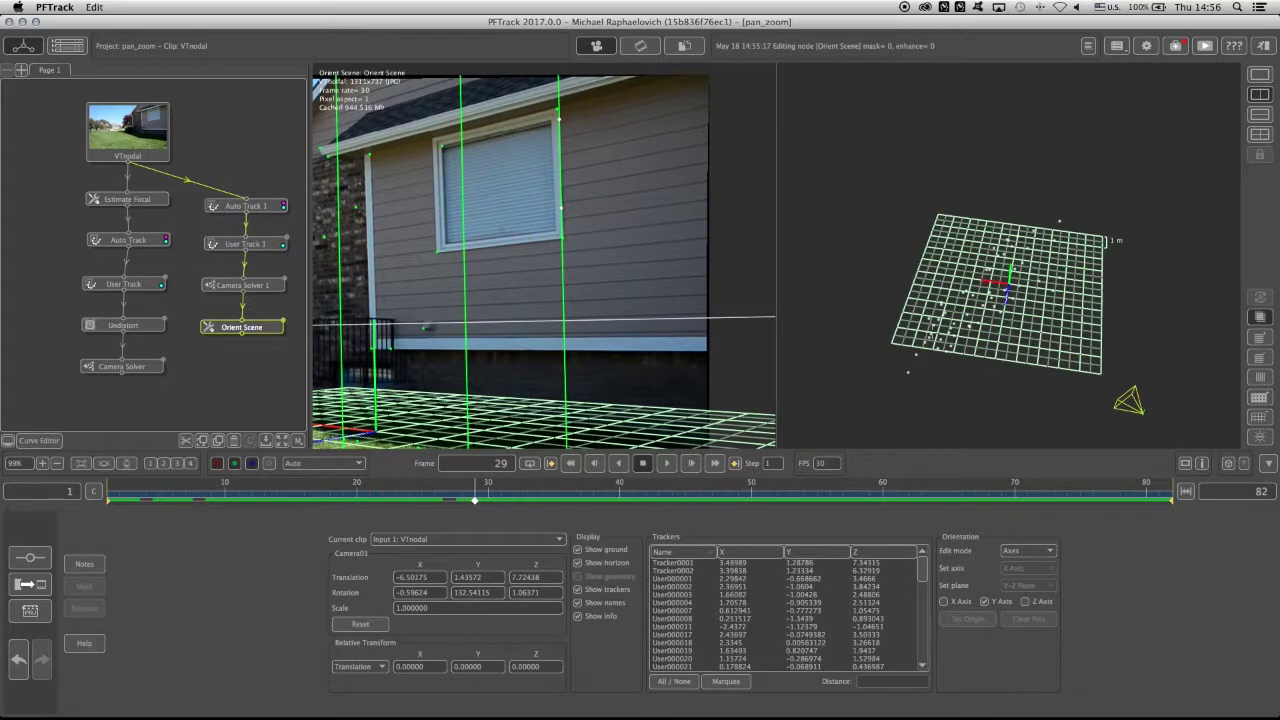
drag(925, 367, 1147, 291)
middle_drag(1147, 291, 936, 376)
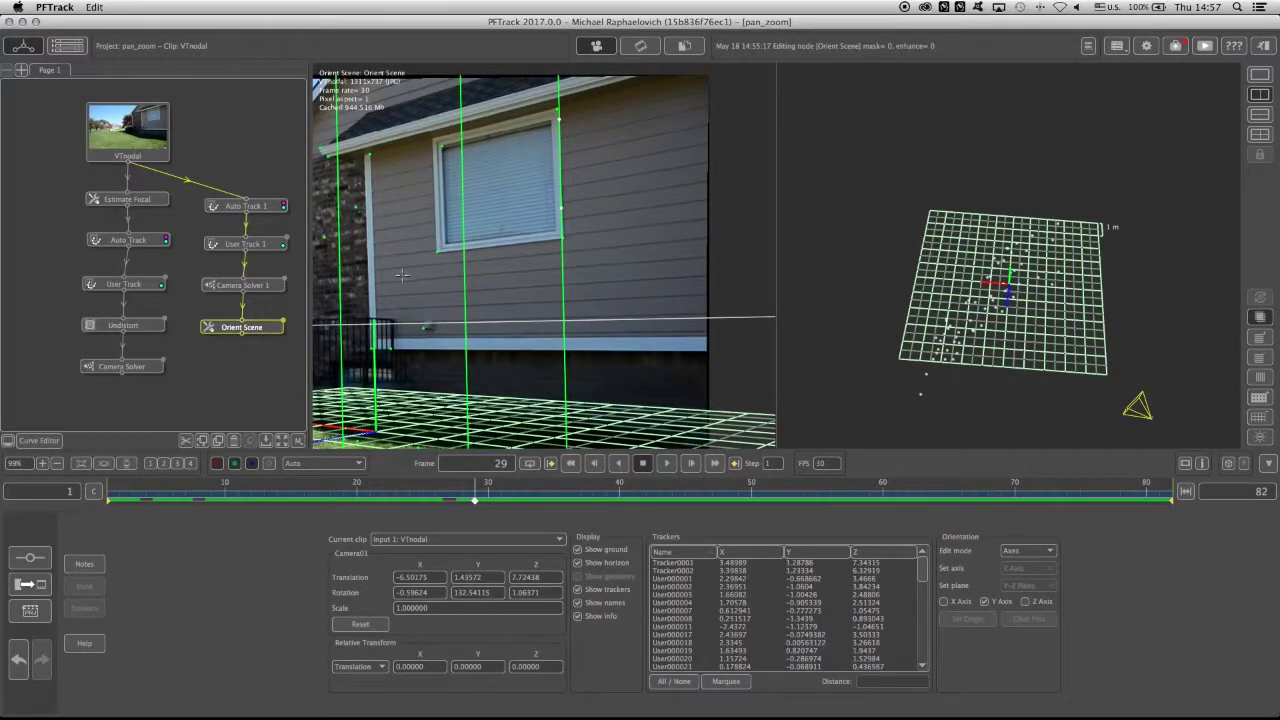
Step: Go to frame 50, select the tracker on the lawn in front of the houses, and set it as the scene origin
right_drag(396, 270, 352, 264)
middle_drag(359, 271, 721, 178)
drag(474, 501, 751, 502)
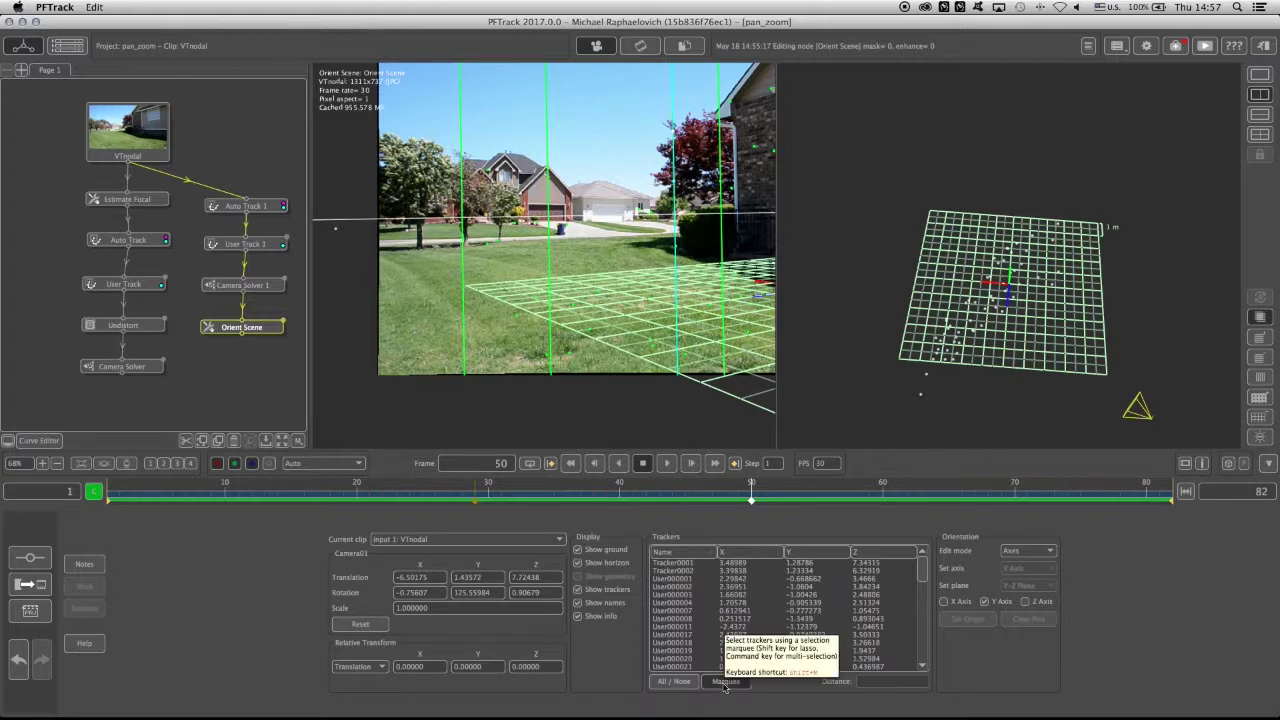
click(592, 289)
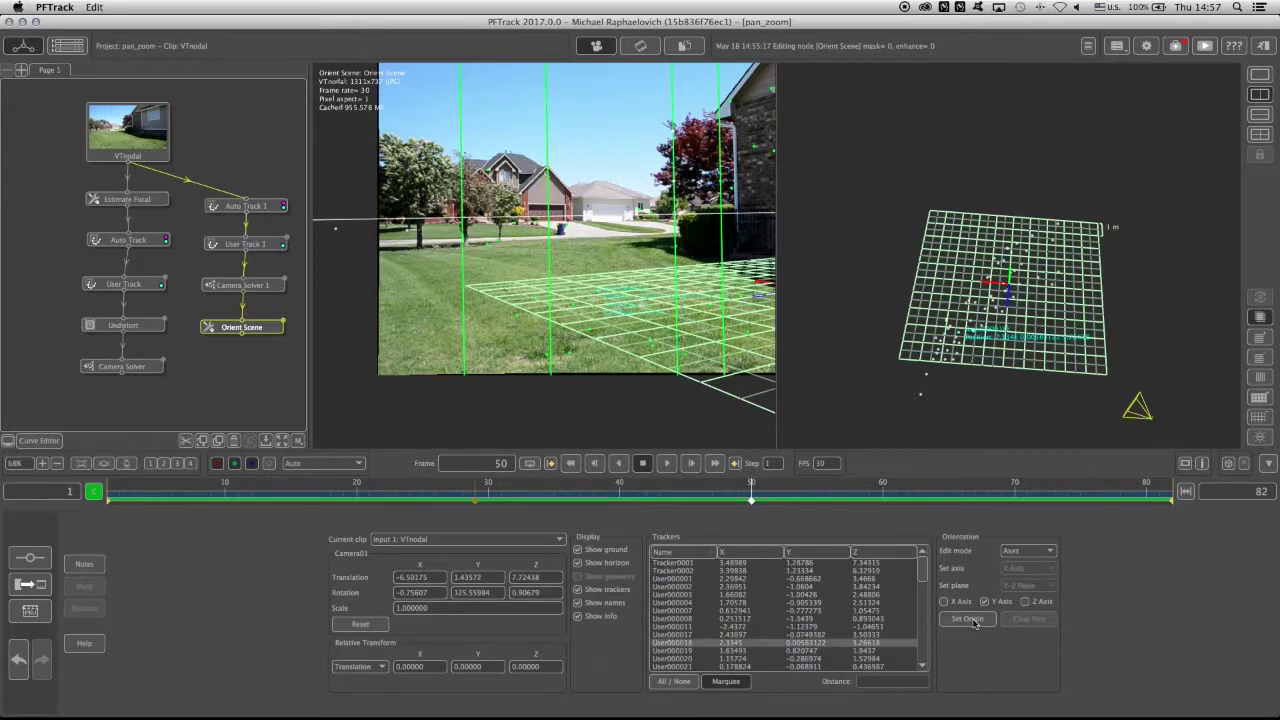
click(969, 620)
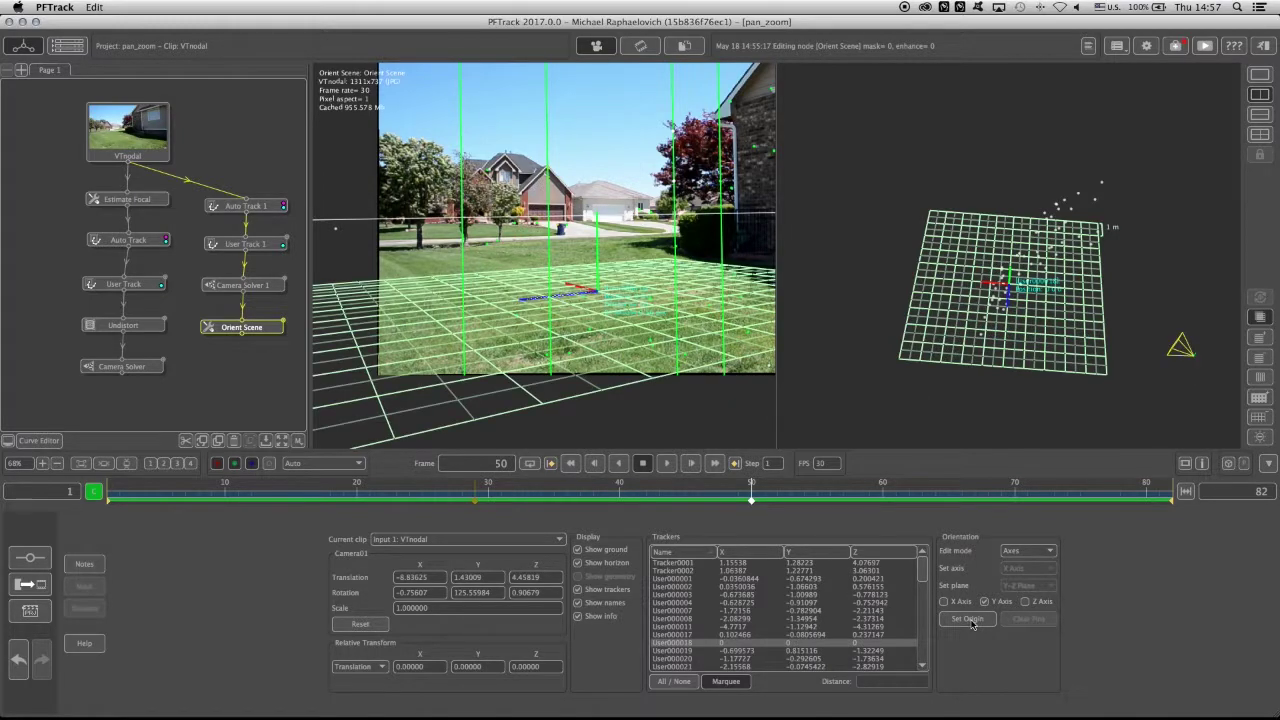
Step: Set the edit mode to Rotate, tilt the scene slightly to fit the ground grid to the lawn, and check it through frame 76
click(1022, 551)
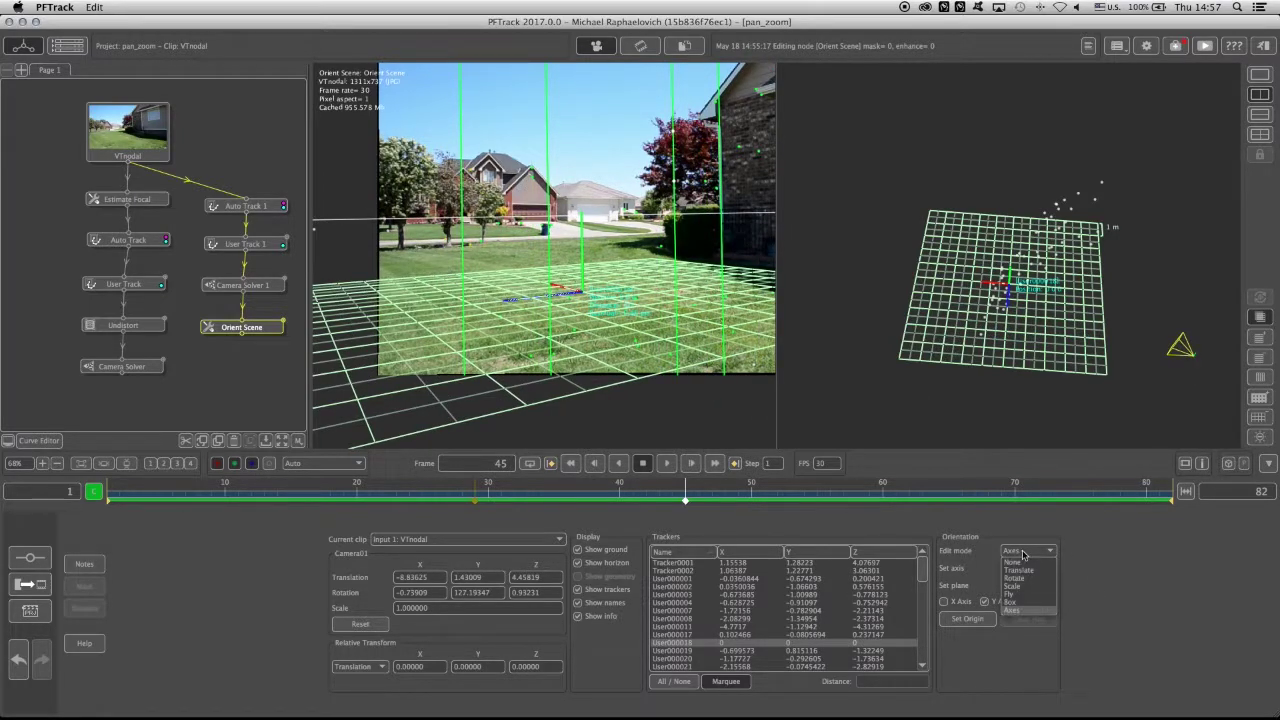
click(1014, 578)
drag(1041, 251, 1038, 249)
drag(586, 314, 582, 318)
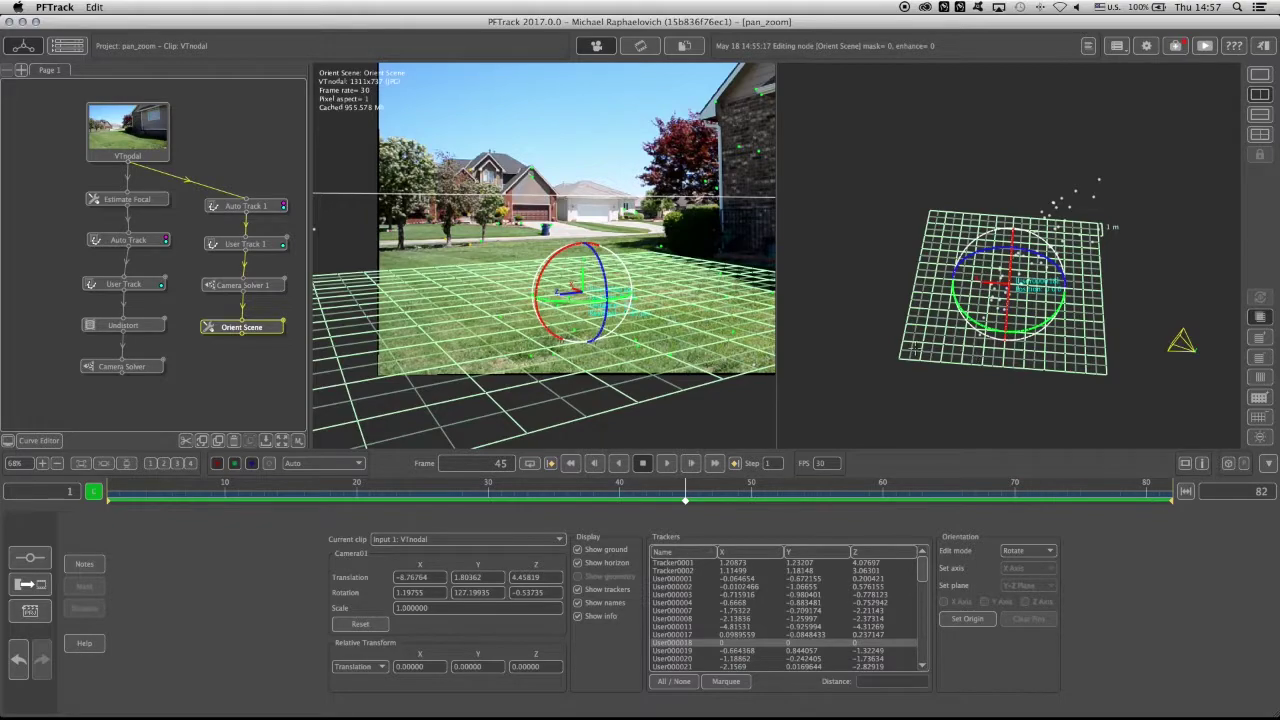
drag(685, 495, 1096, 450)
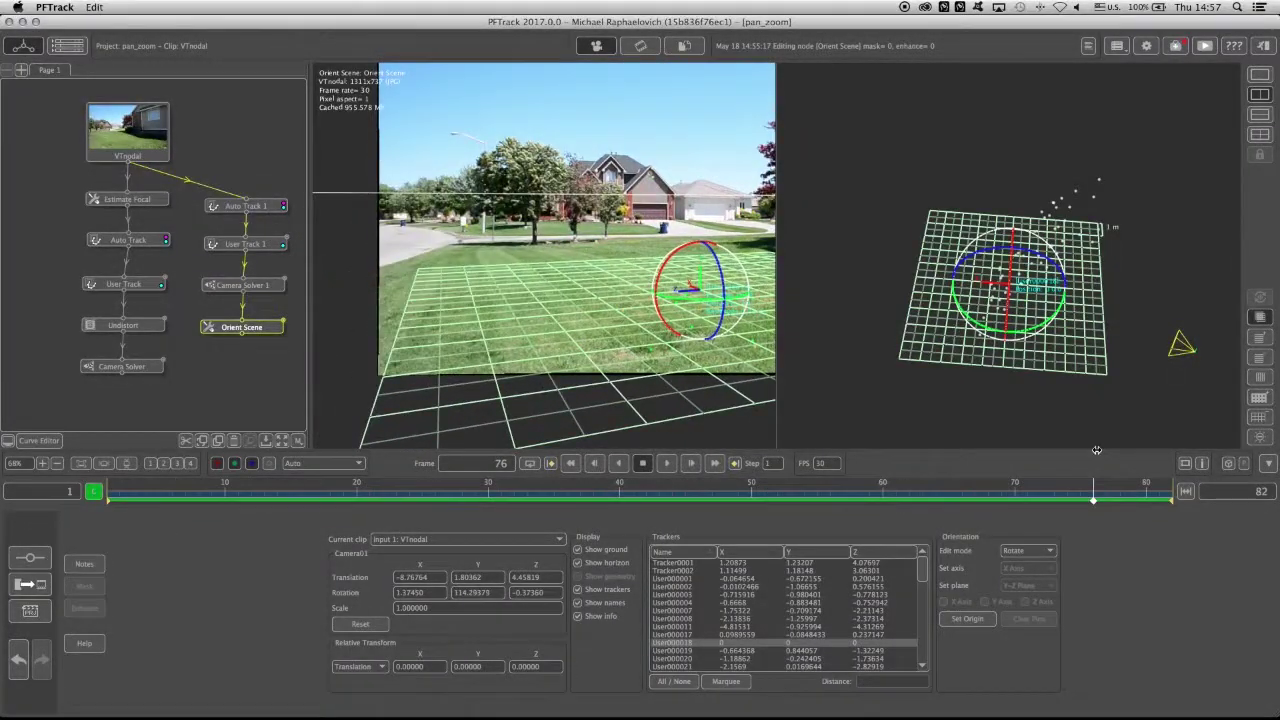